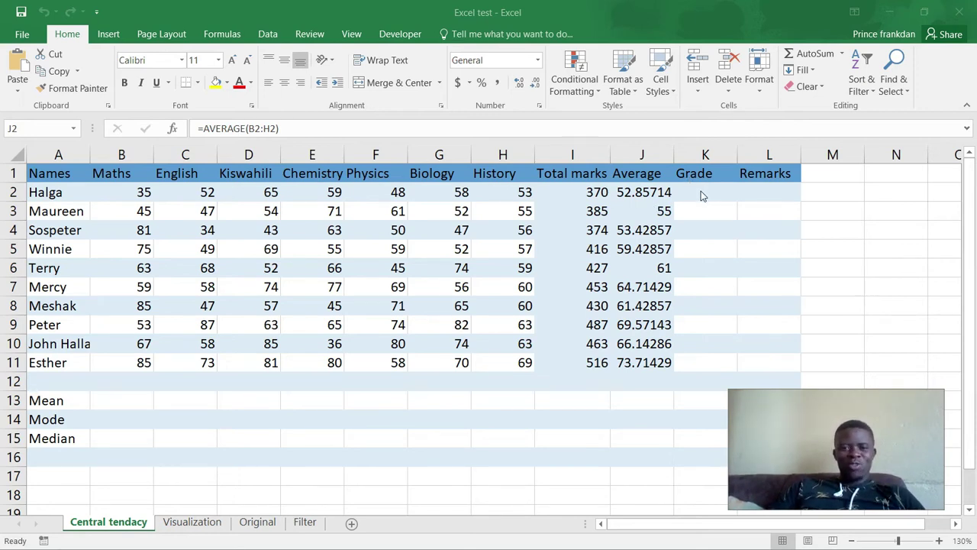
# Examine the formulas behind the first students' Total marks and Average cells
pyautogui.click(701, 192)
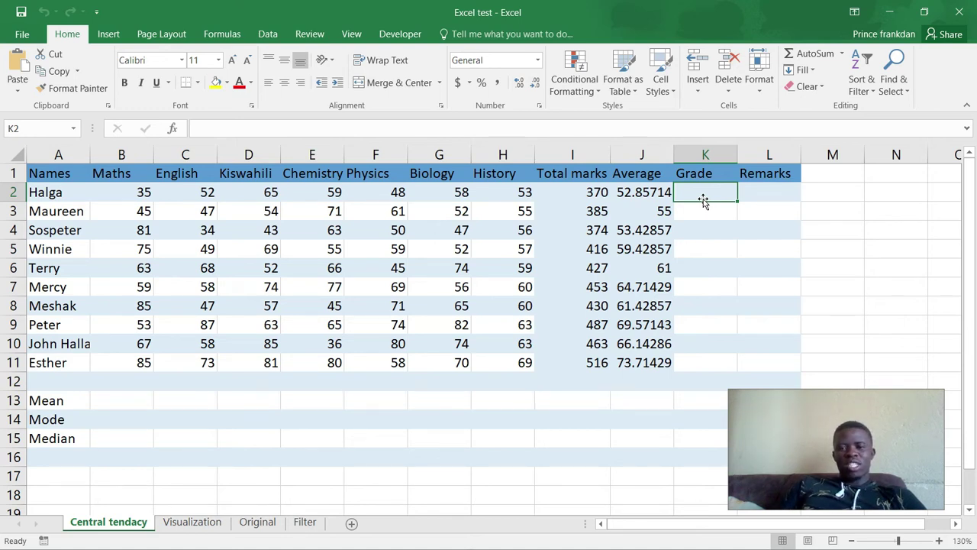
pyautogui.click(645, 193)
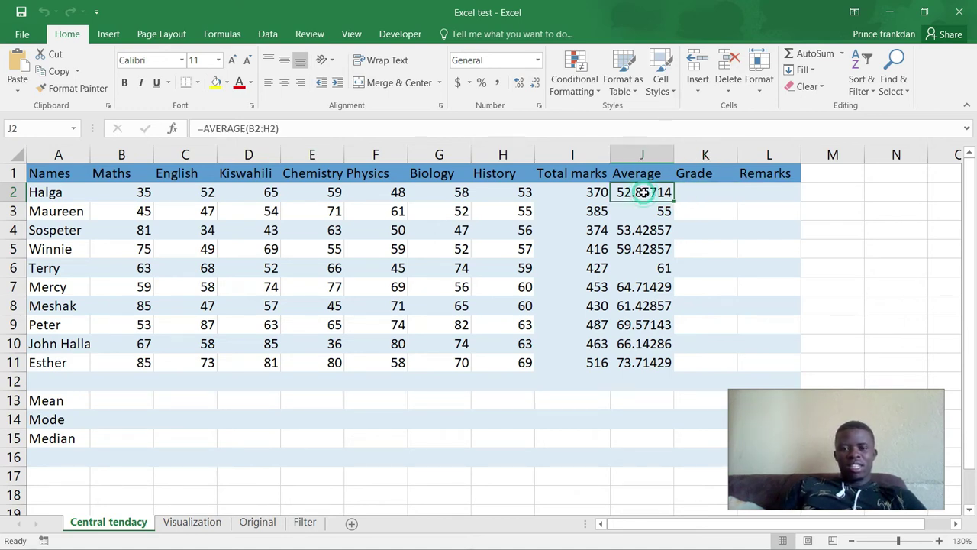
pyautogui.click(585, 191)
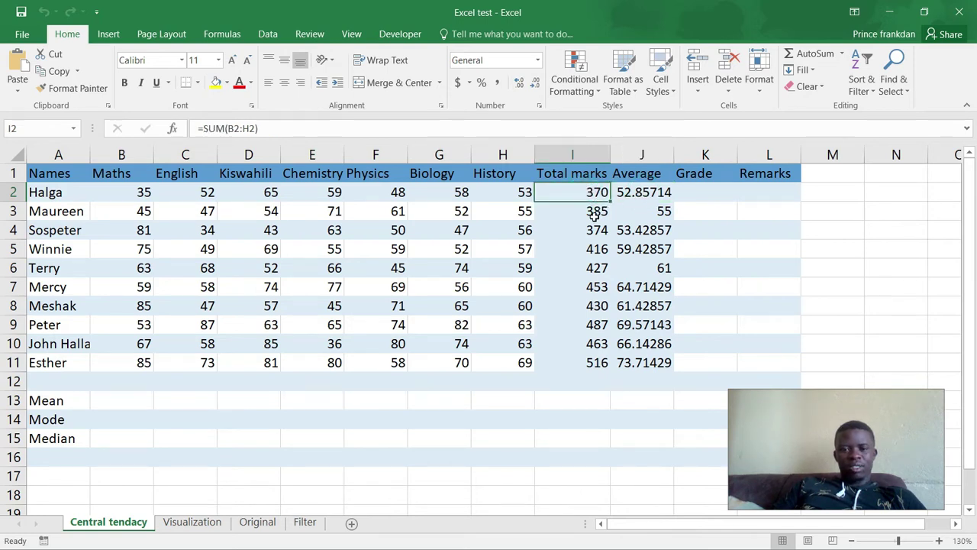
pyautogui.click(595, 214)
pyautogui.click(591, 192)
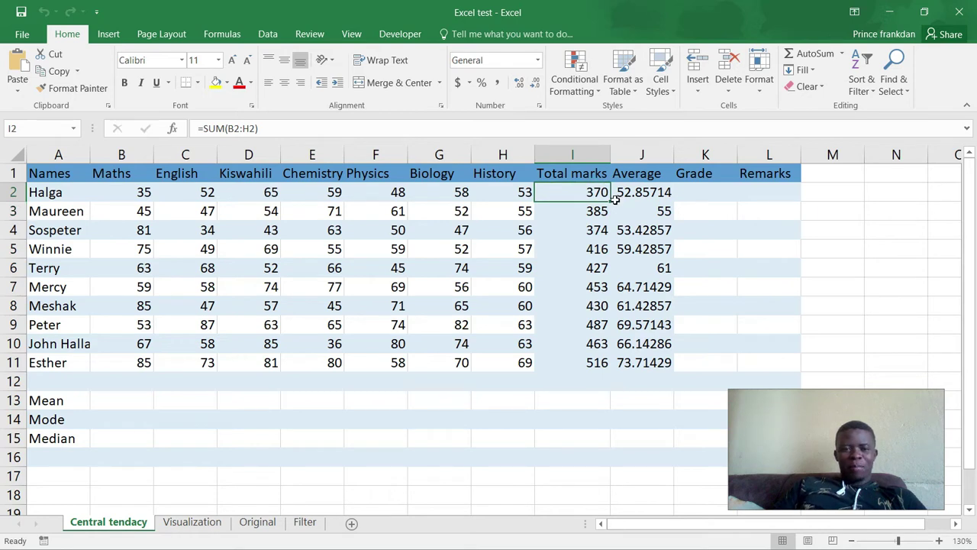
pyautogui.click(625, 194)
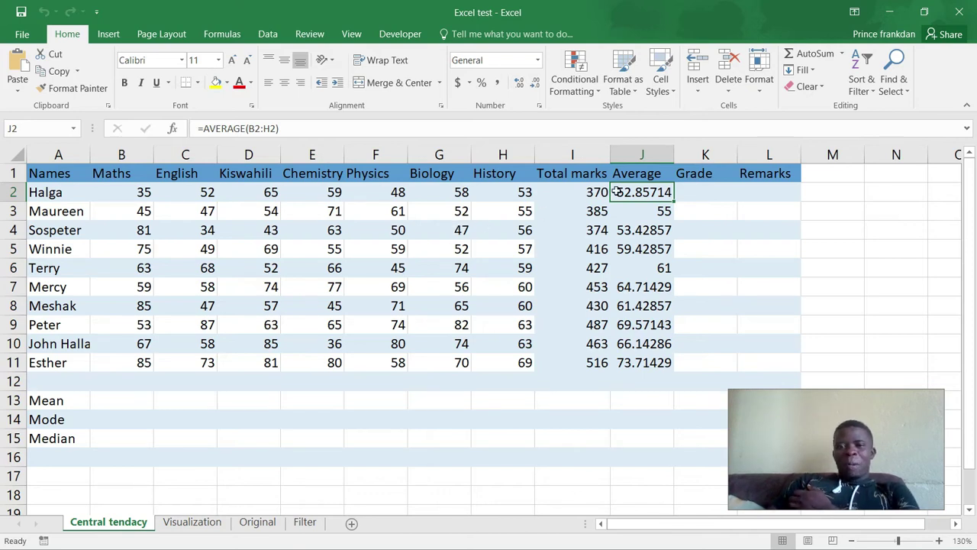
# Begin an IF formula in the first student's Grade cell, K2
pyautogui.click(691, 191)
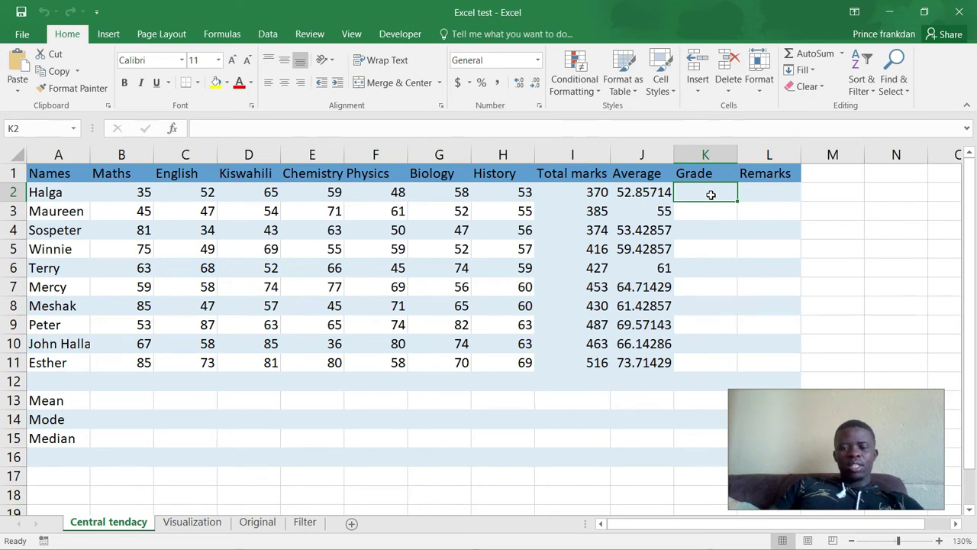
pyautogui.write('=')
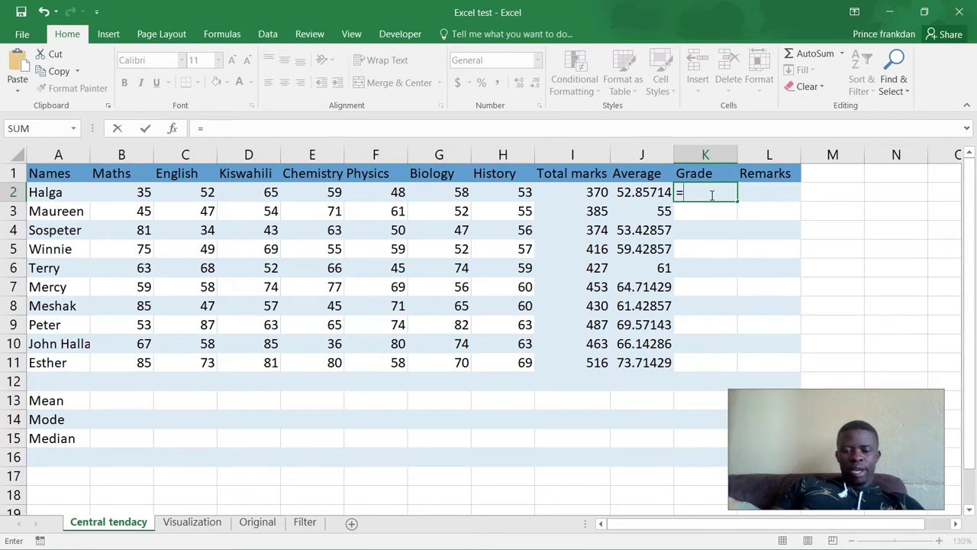
pyautogui.write('=')
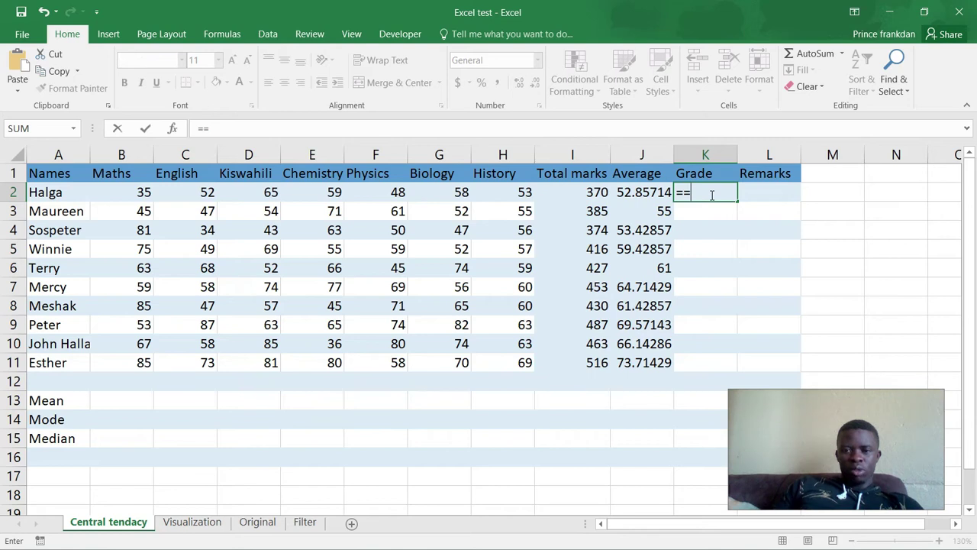
pyautogui.press('BackSpace')
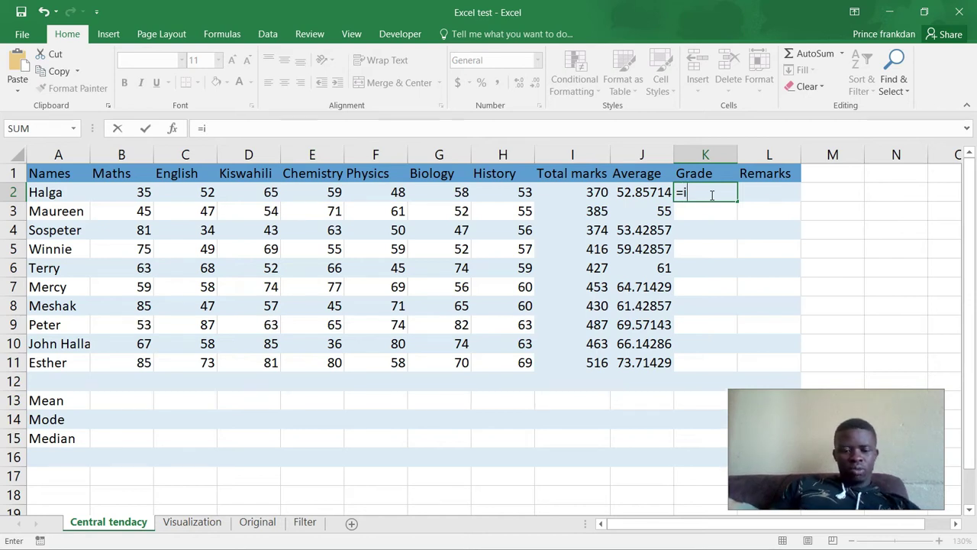
pyautogui.write('if*')
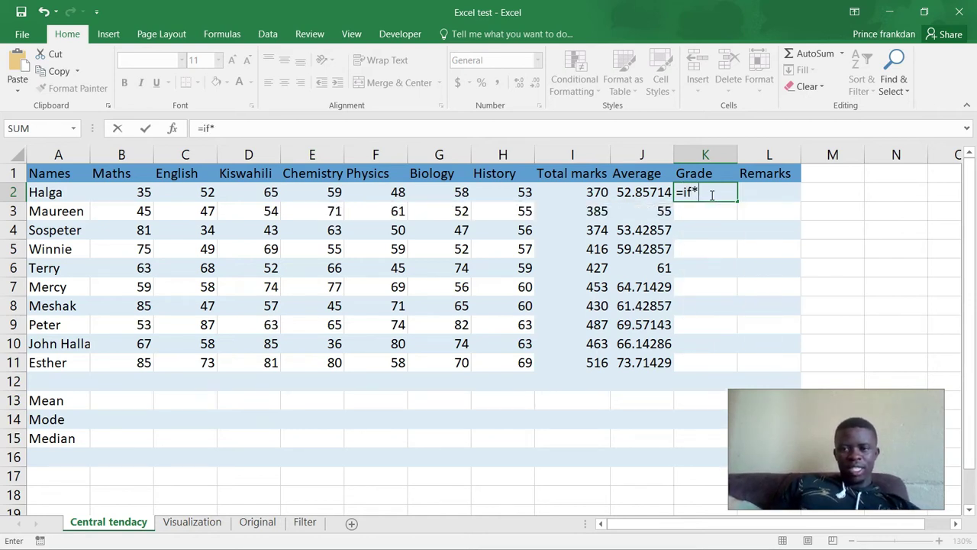
pyautogui.press('BackSpace')
pyautogui.write('(')
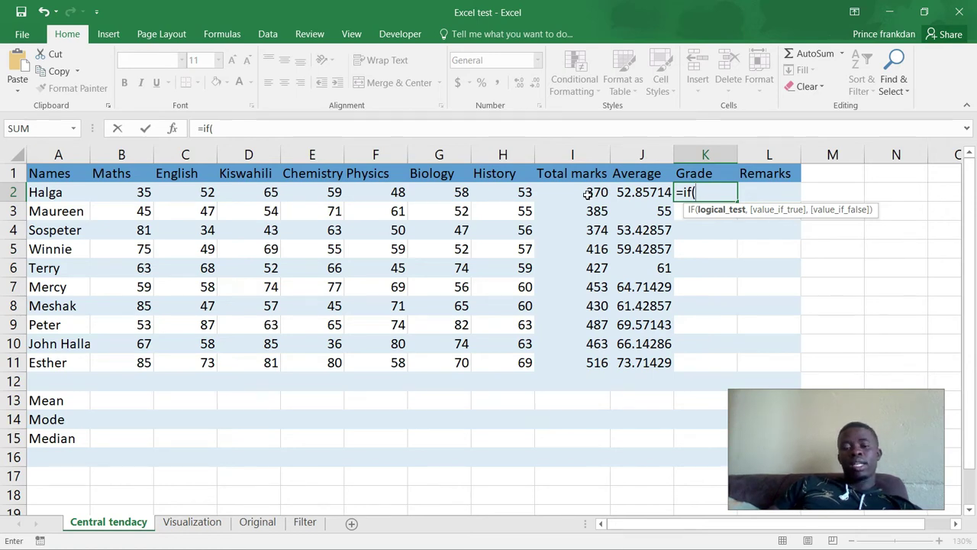
# Enter J2>=80 as the logical test of the IF formula in K2
pyautogui.click(644, 193)
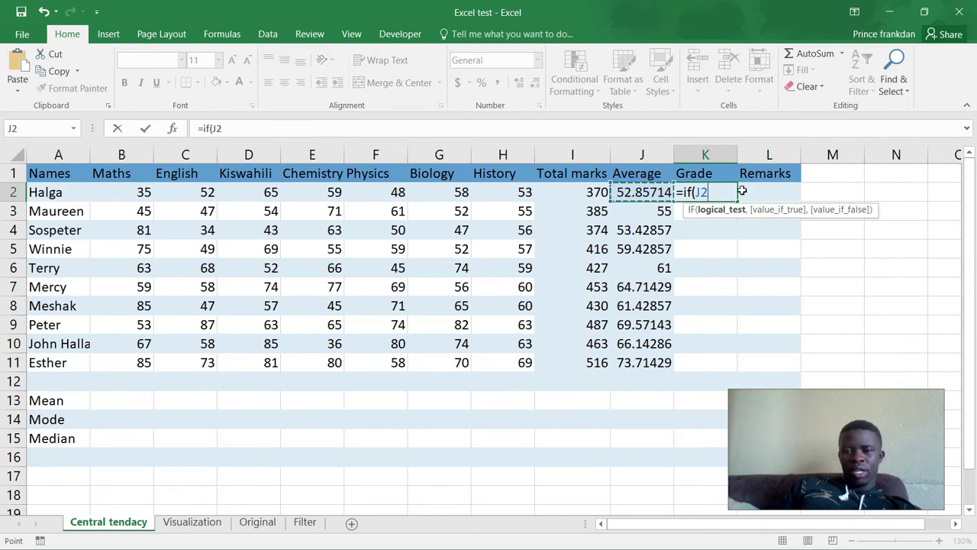
pyautogui.write(',')
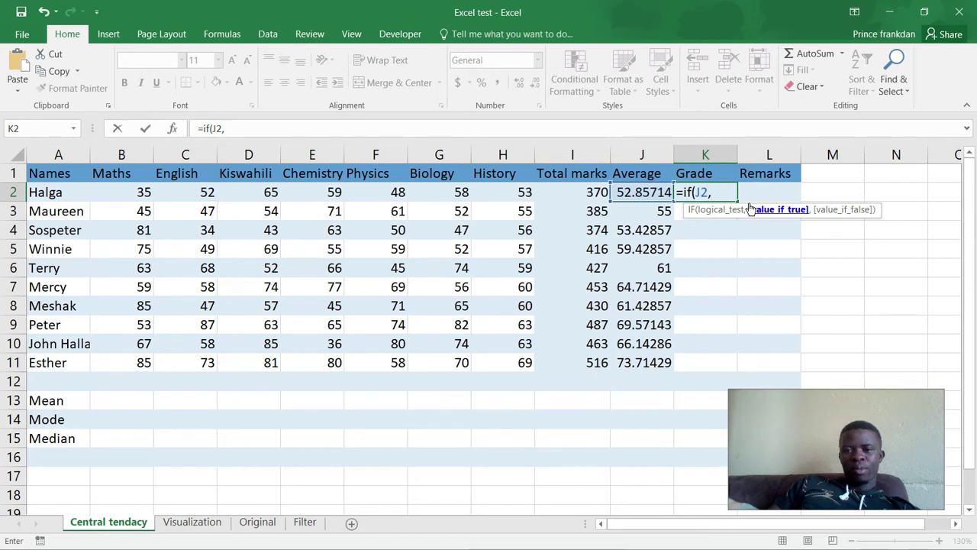
pyautogui.press('BackSpace')
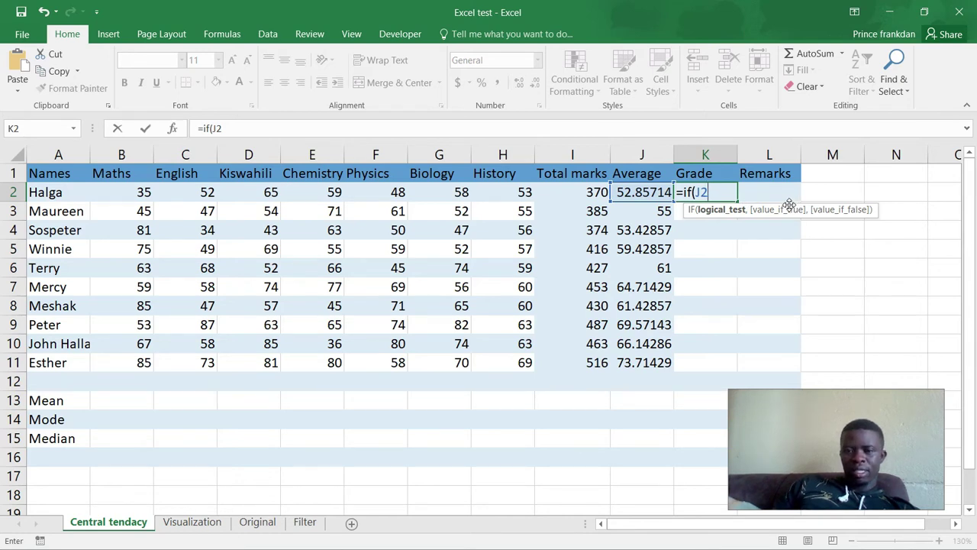
pyautogui.write('?')
pyautogui.press('BackSpace')
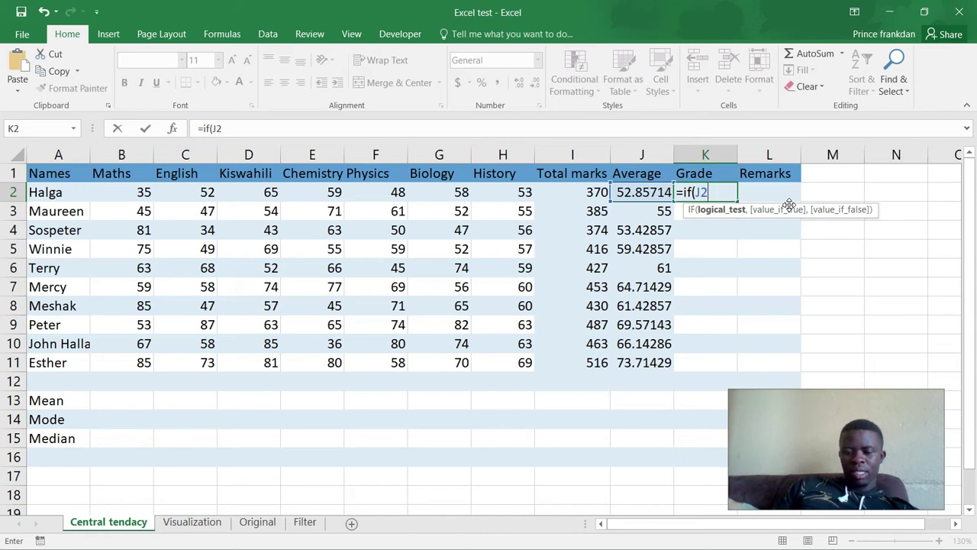
pyautogui.write('>')
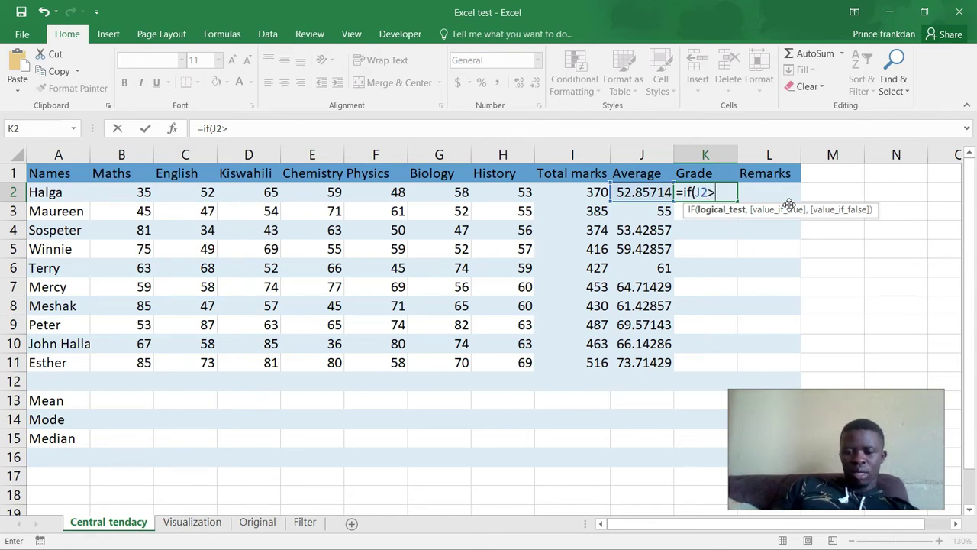
pyautogui.write('=')
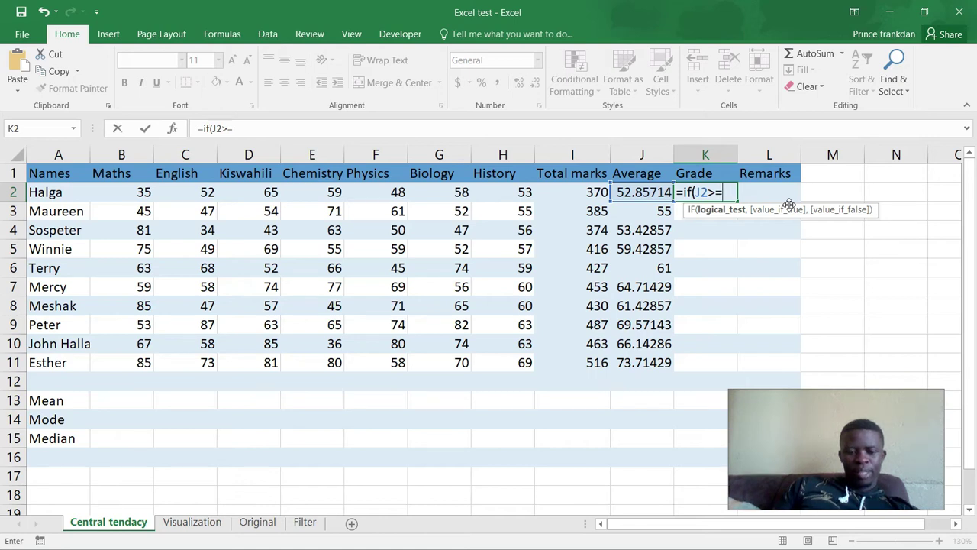
pyautogui.write('80')
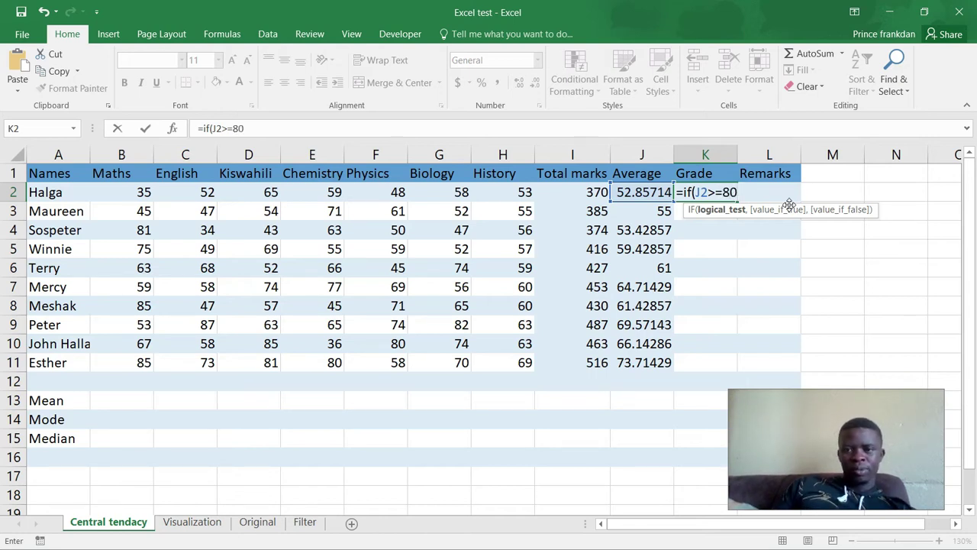
pyautogui.write(',')
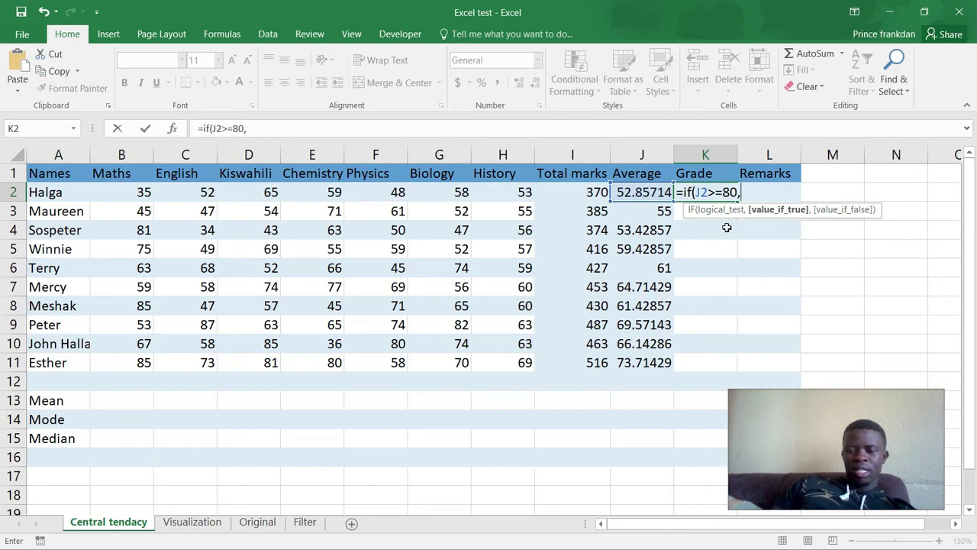
pyautogui.write('"')
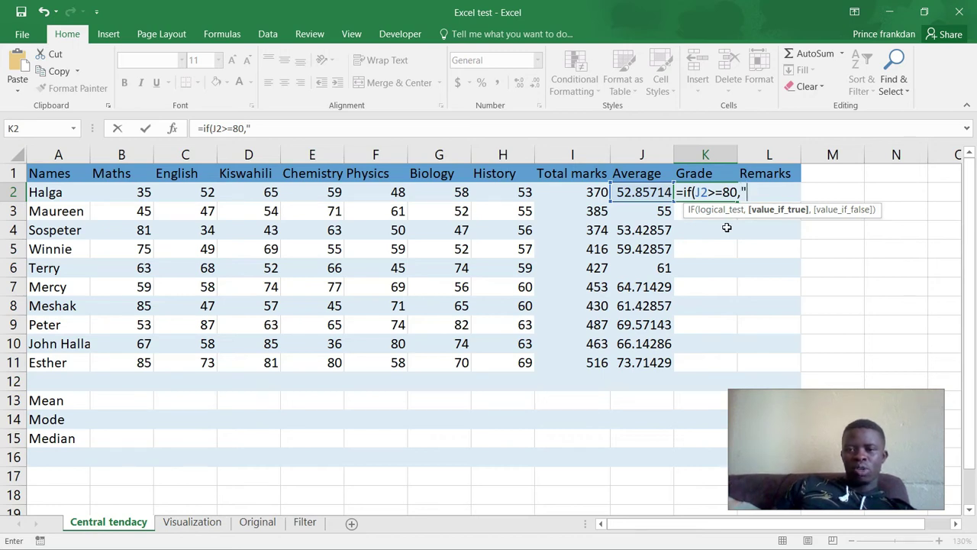
pyautogui.write('A')
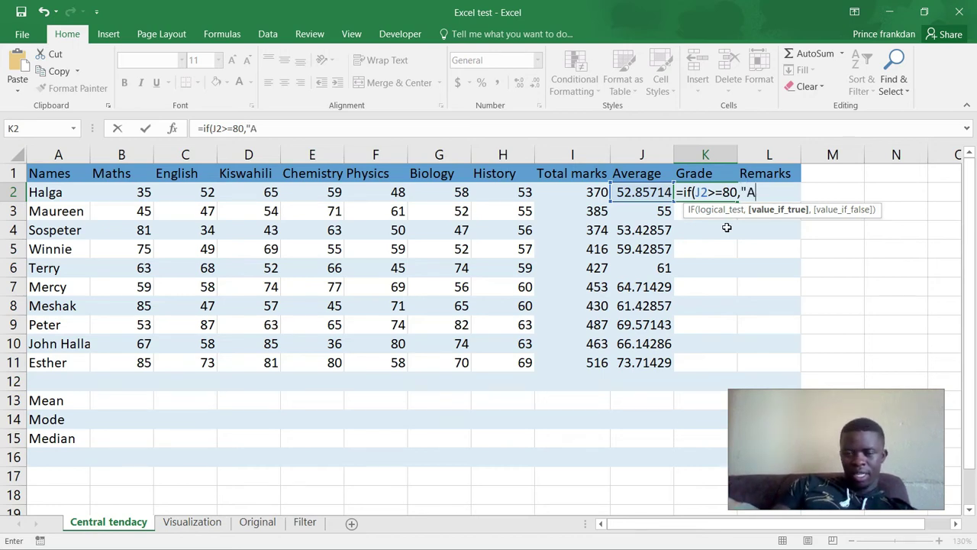
pyautogui.write('"')
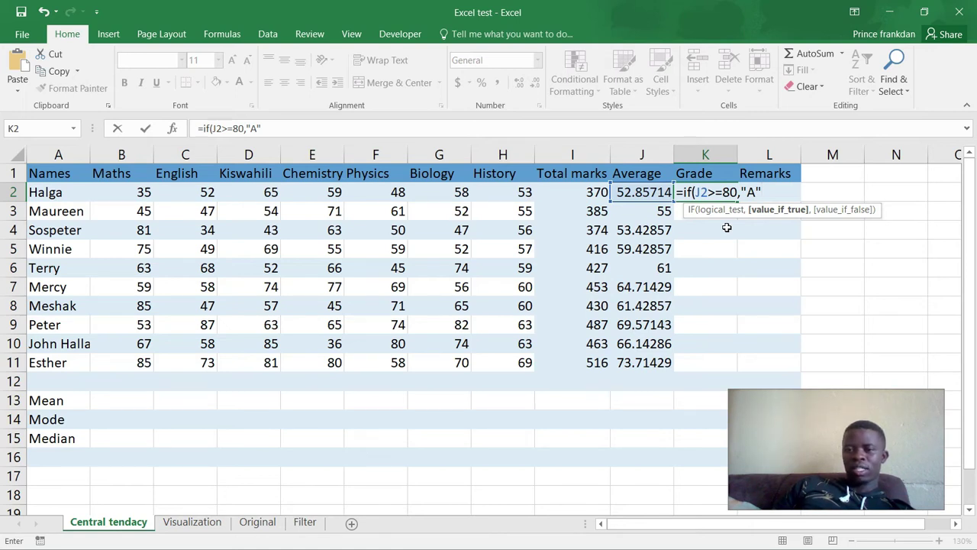
pyautogui.press('BackSpace')
pyautogui.press('BackSpace')
pyautogui.press('BackSpace')
pyautogui.write('1')
pyautogui.press('BackSpace')
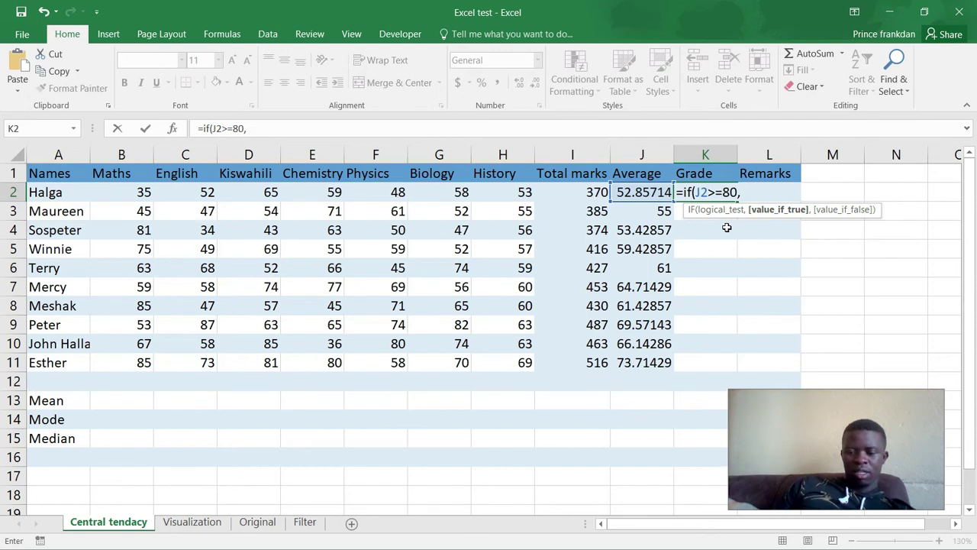
# Enter "A" as the value the IF formula in K2 returns when its test is true
pyautogui.write('"')
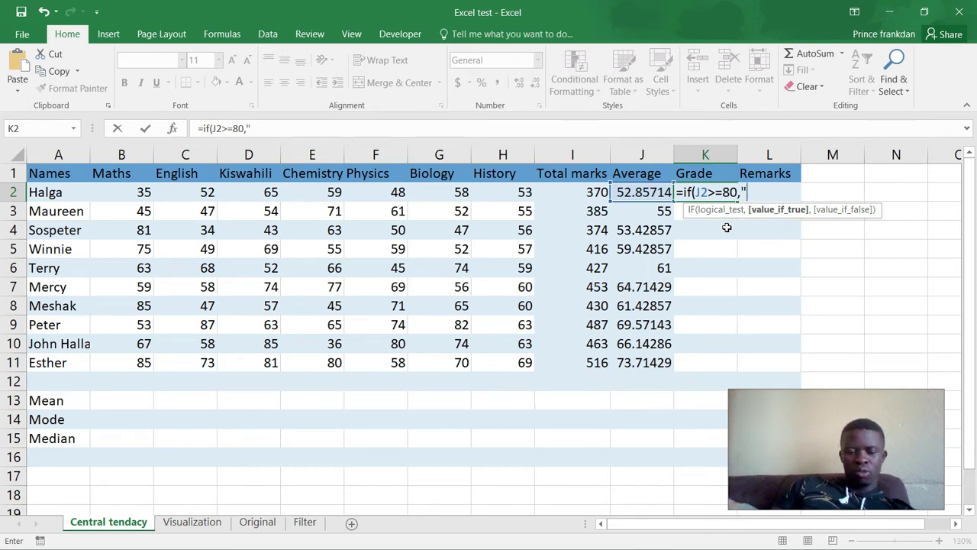
pyautogui.write('A"')
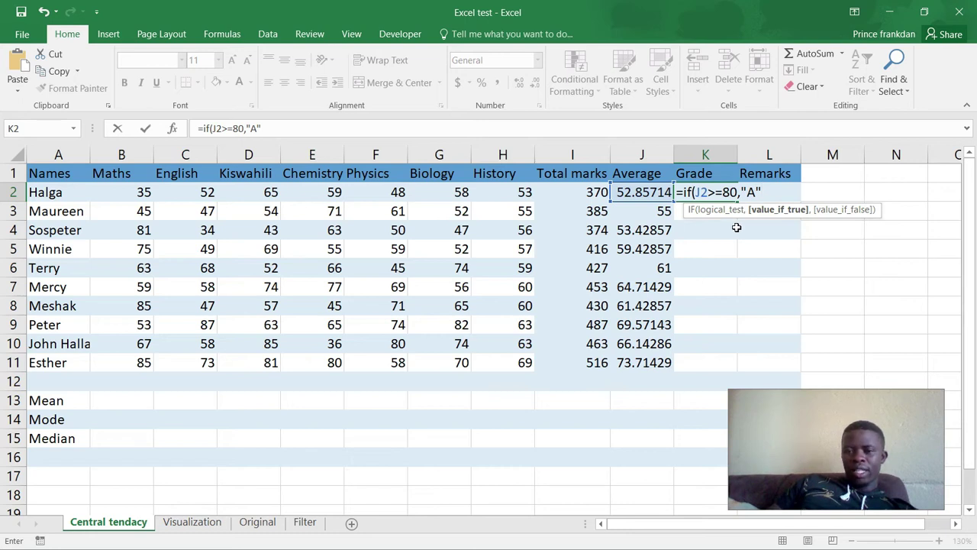
pyautogui.write(',')
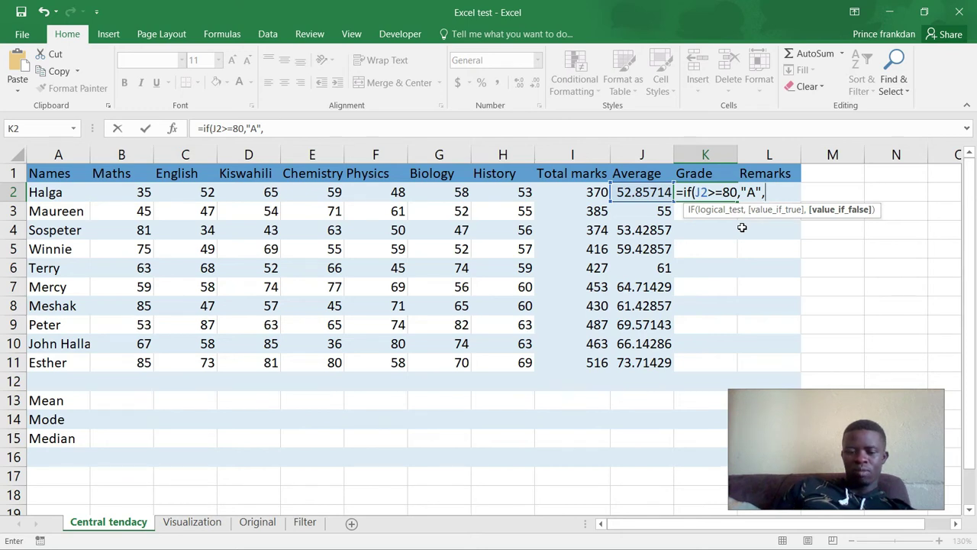
# Nest a second IF as the value-if-false argument, testing J2>=70 and returning "B" when true
pyautogui.write('if')
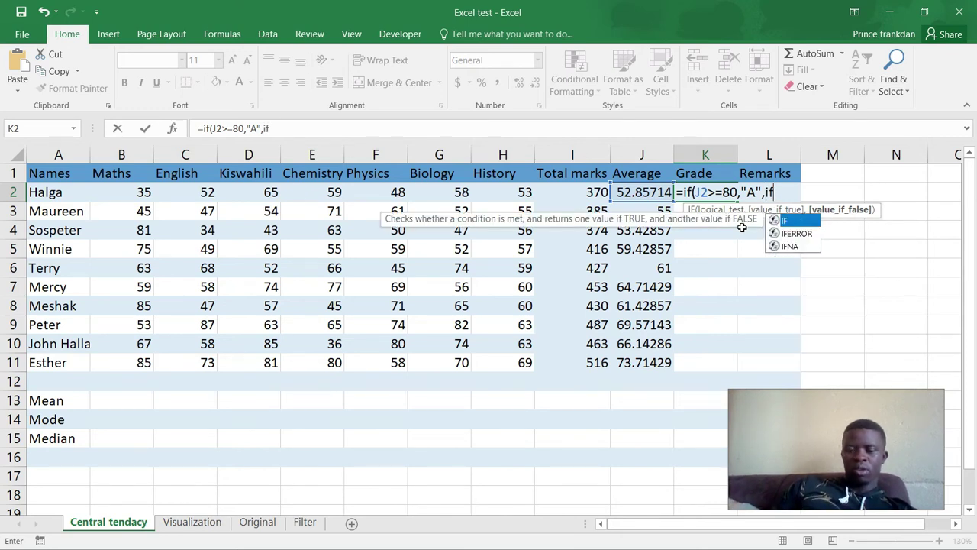
pyautogui.write('(')
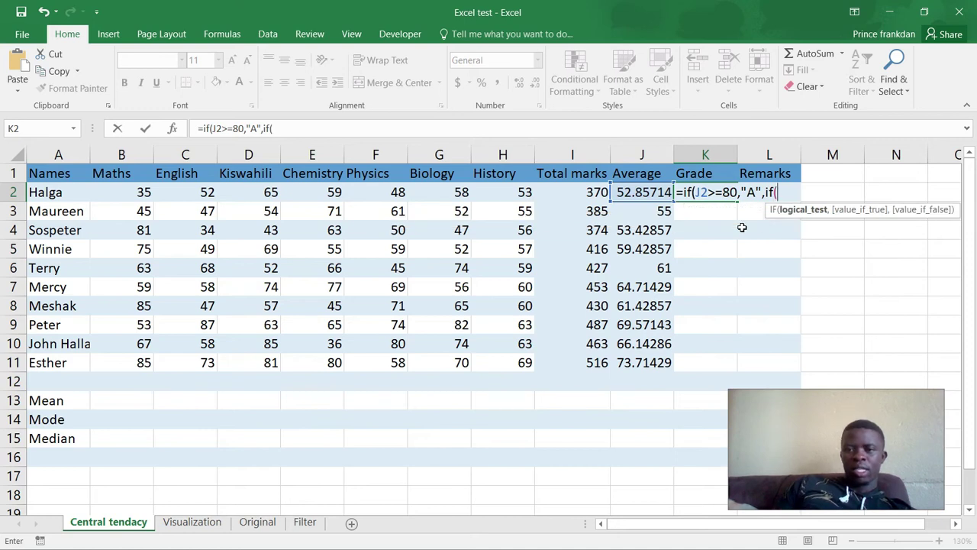
pyautogui.click(649, 194)
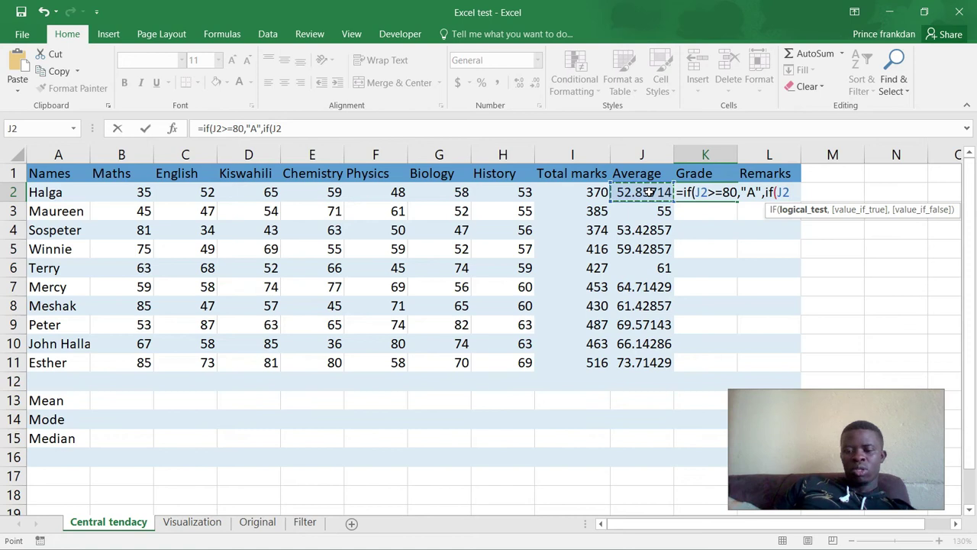
pyautogui.write('>')
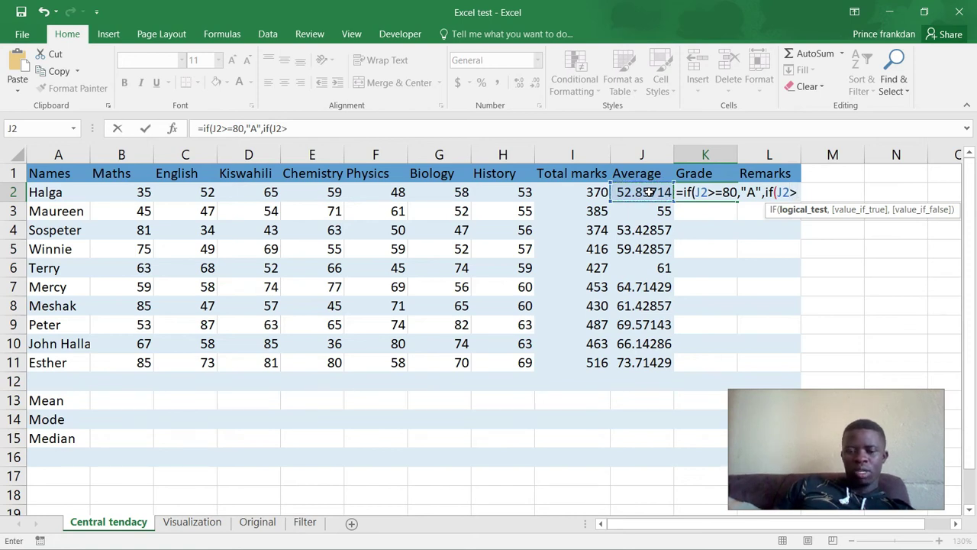
pyautogui.write('=')
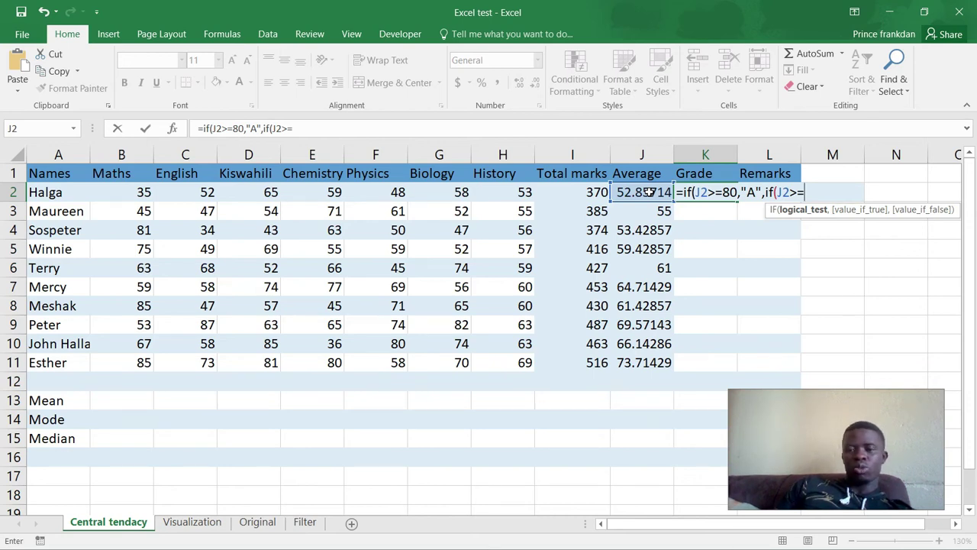
pyautogui.write('7')
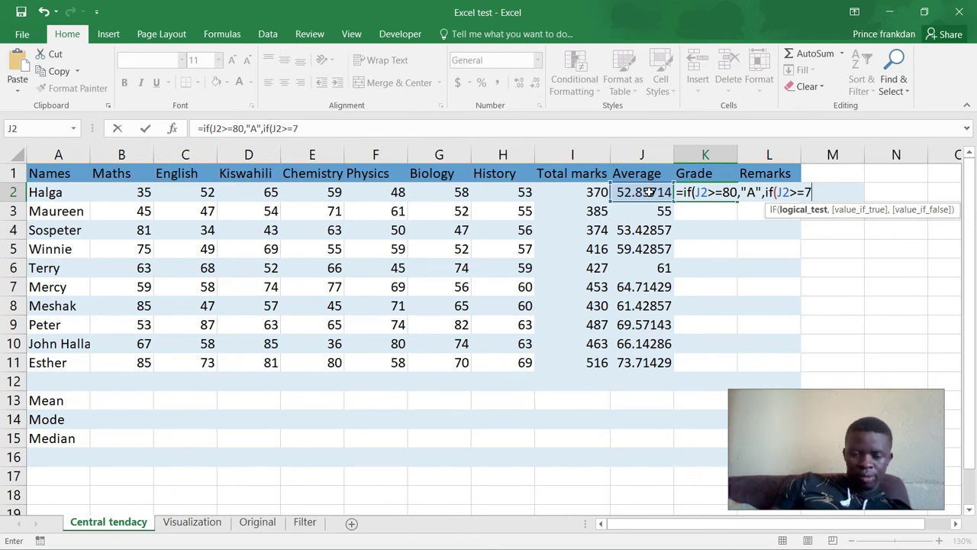
pyautogui.write('0,""')
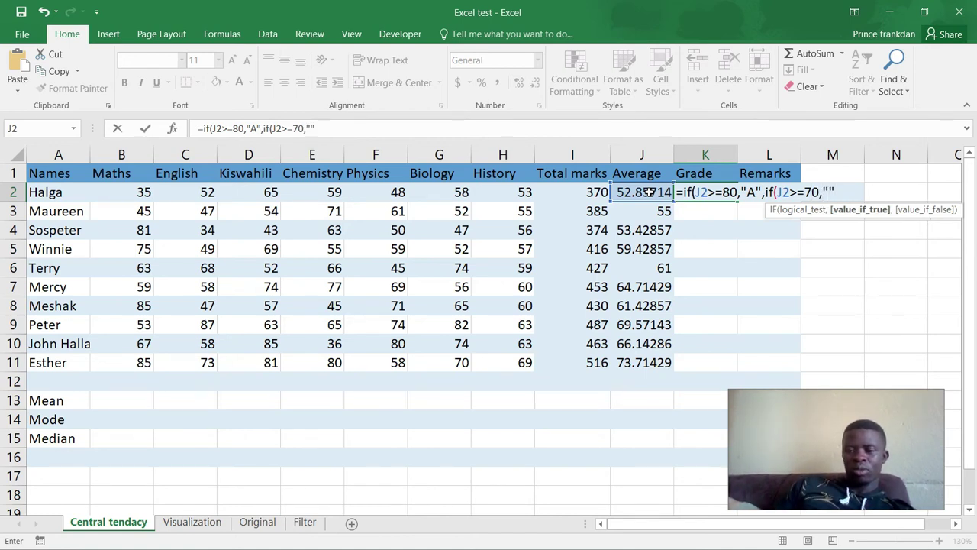
pyautogui.press('BackSpace')
pyautogui.write('B')
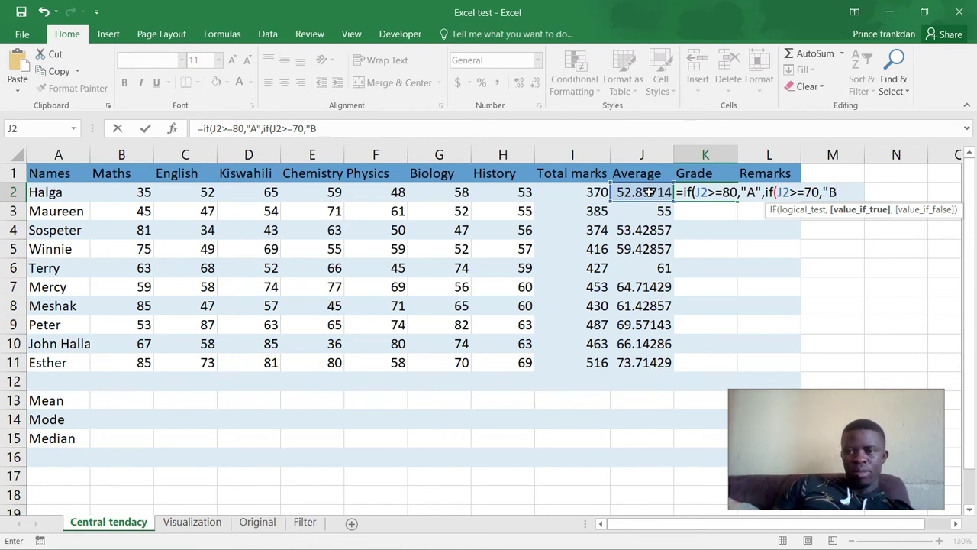
pyautogui.write('"')
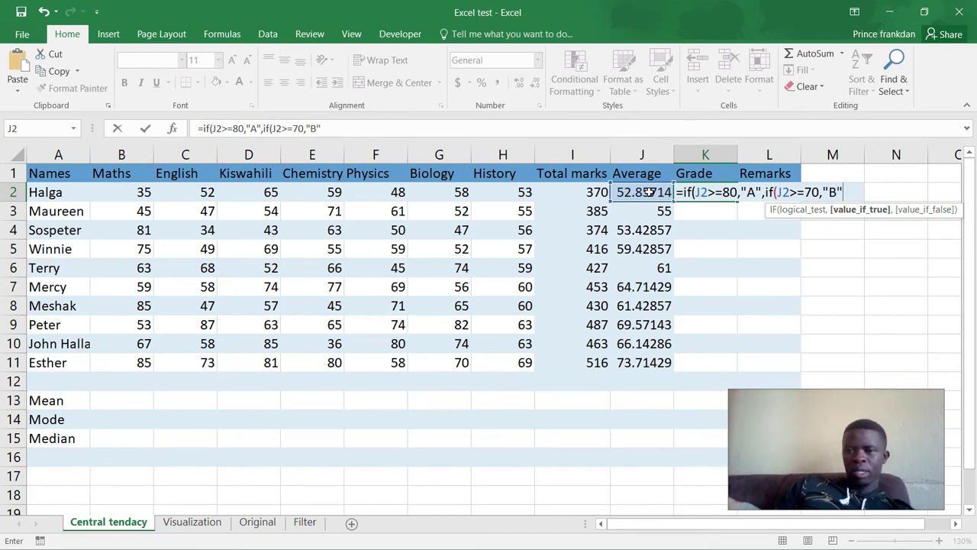
# Nest a third IF as the value-if-false argument in K2, testing J2>=60 and returning "C" when true
pyautogui.write(',')
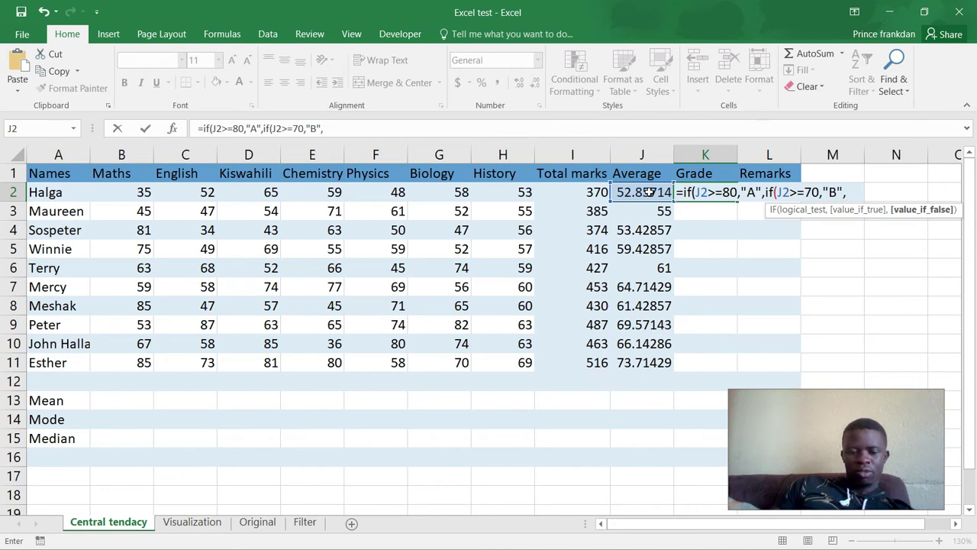
pyautogui.write('if')
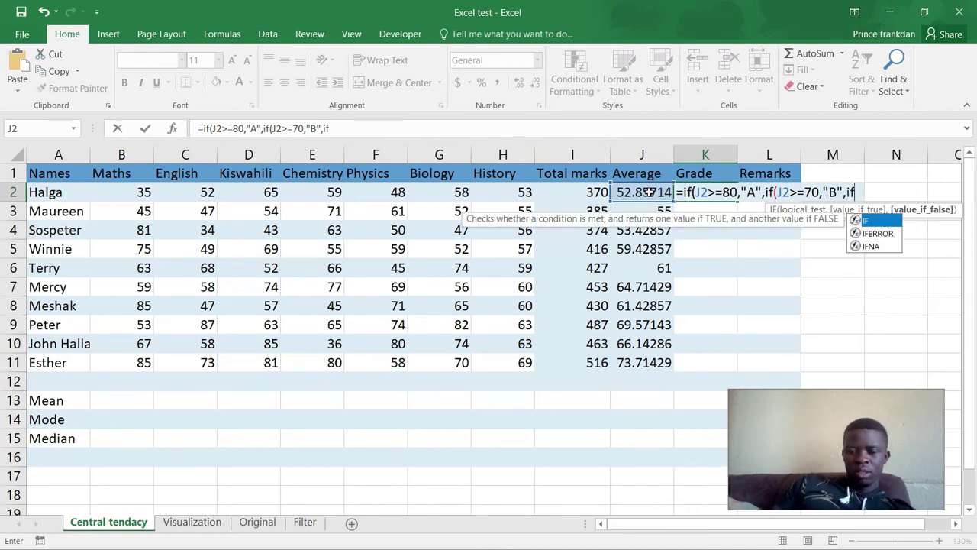
pyautogui.write('(J2')
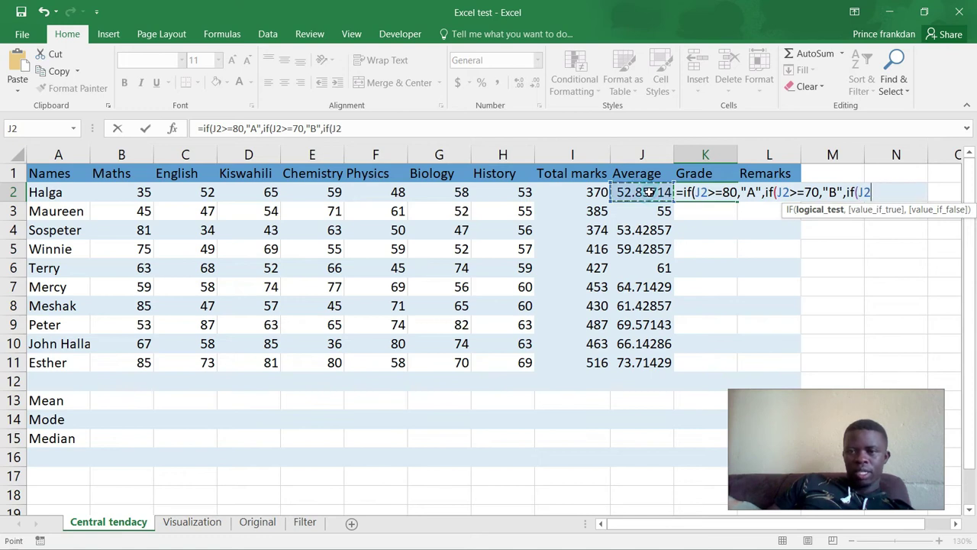
pyautogui.write('>')
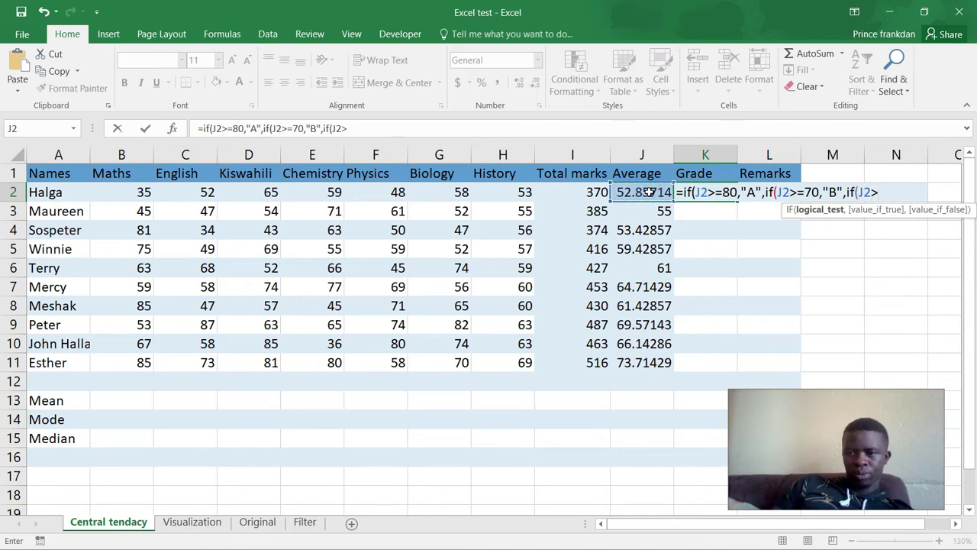
pyautogui.write('=')
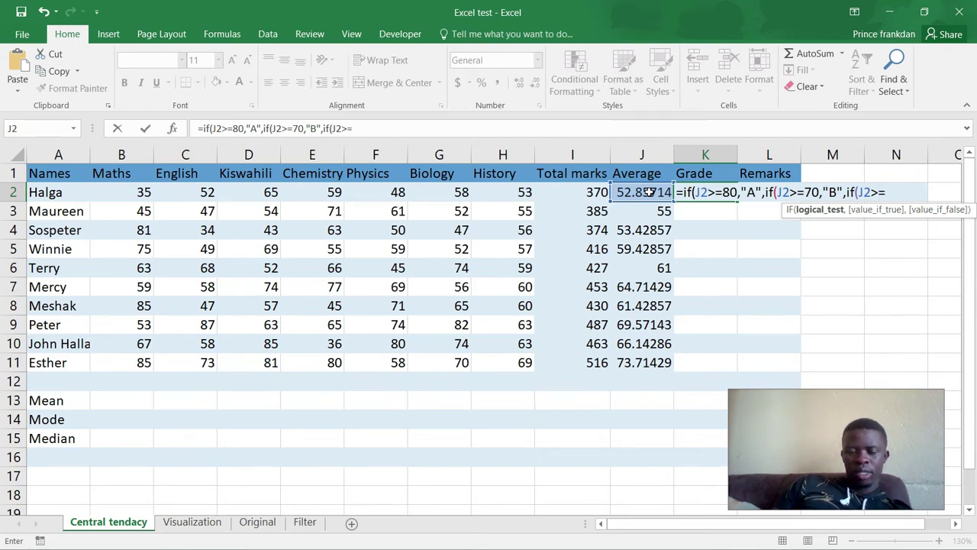
pyautogui.write('60')
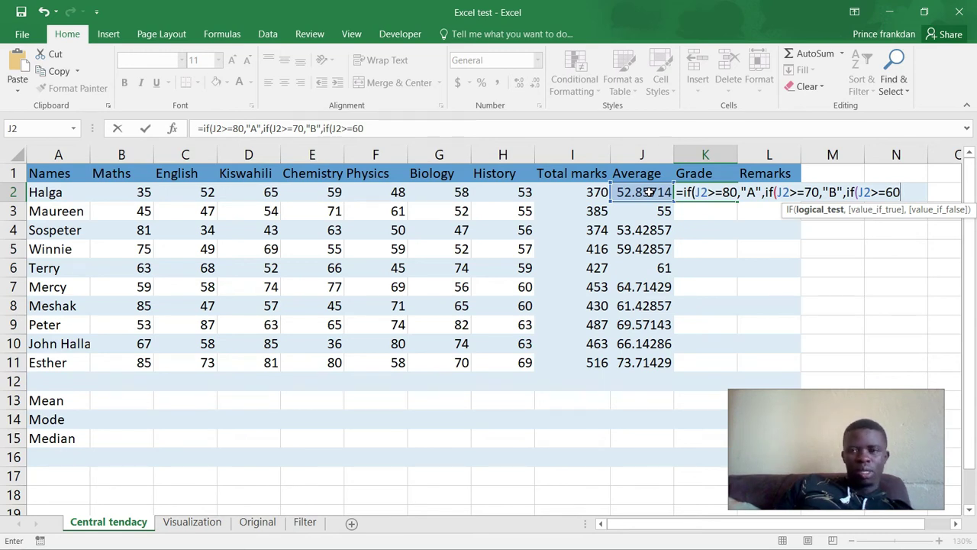
pyautogui.write(',"')
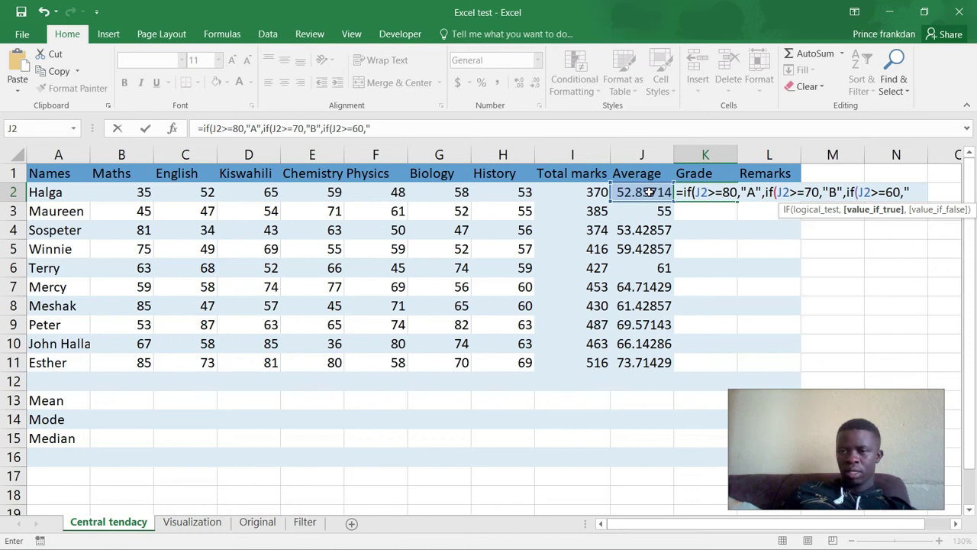
pyautogui.write('c')
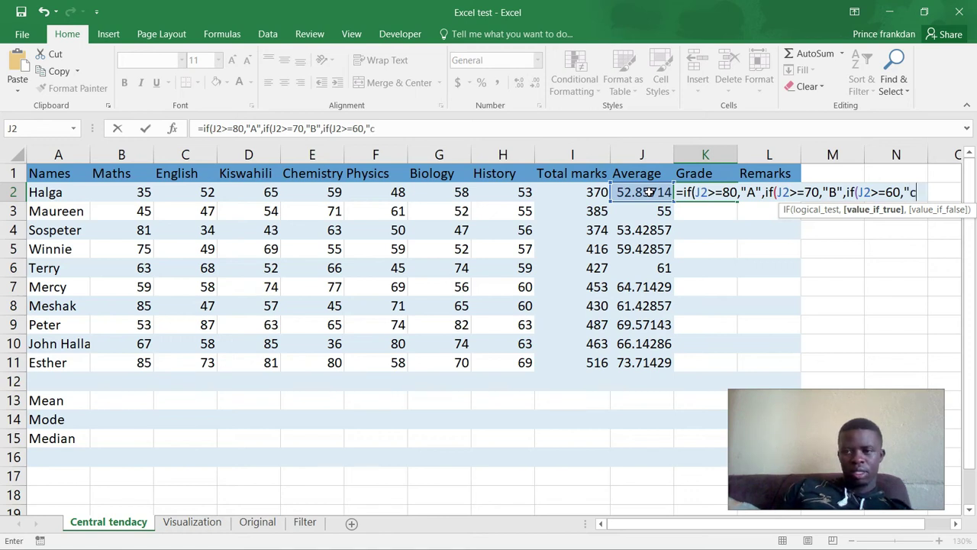
pyautogui.press('BackSpace')
pyautogui.write('C')
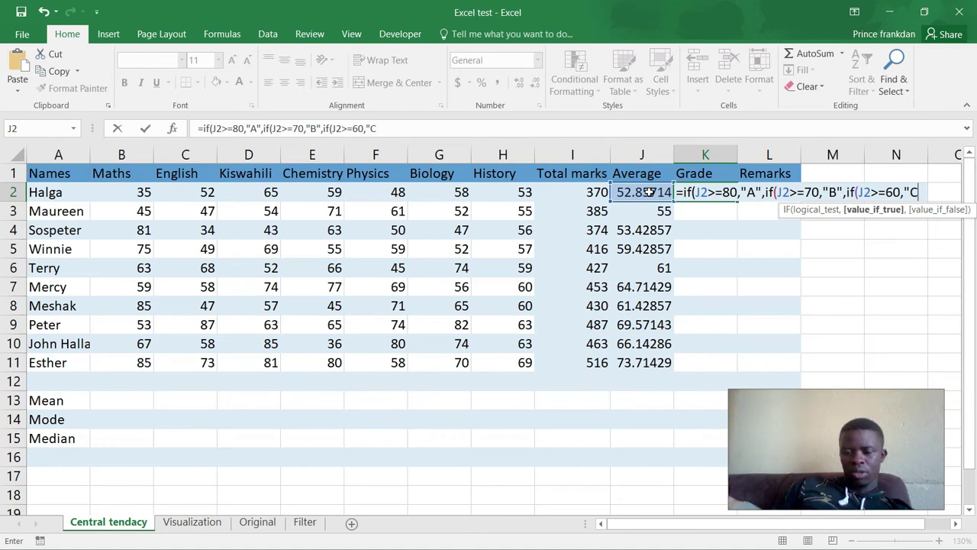
pyautogui.write('"')
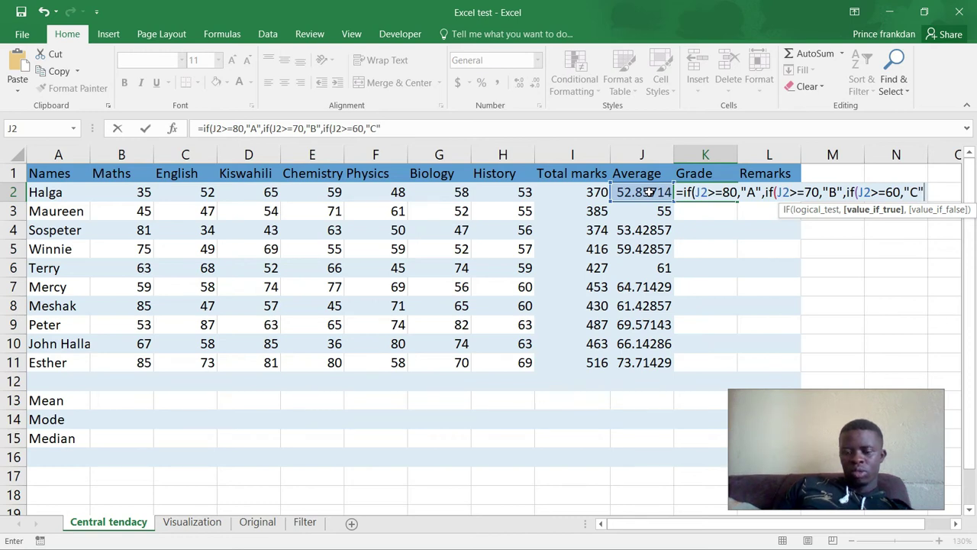
# Nest a fourth IF as the value-if-false argument in K2, testing J2>=50 and returning "D" when true
pyautogui.write(',')
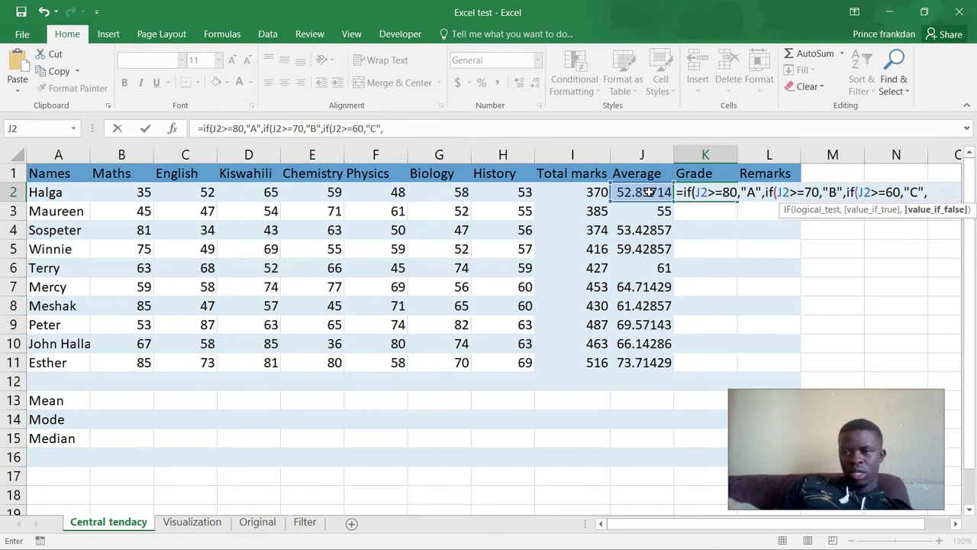
pyautogui.write('if')
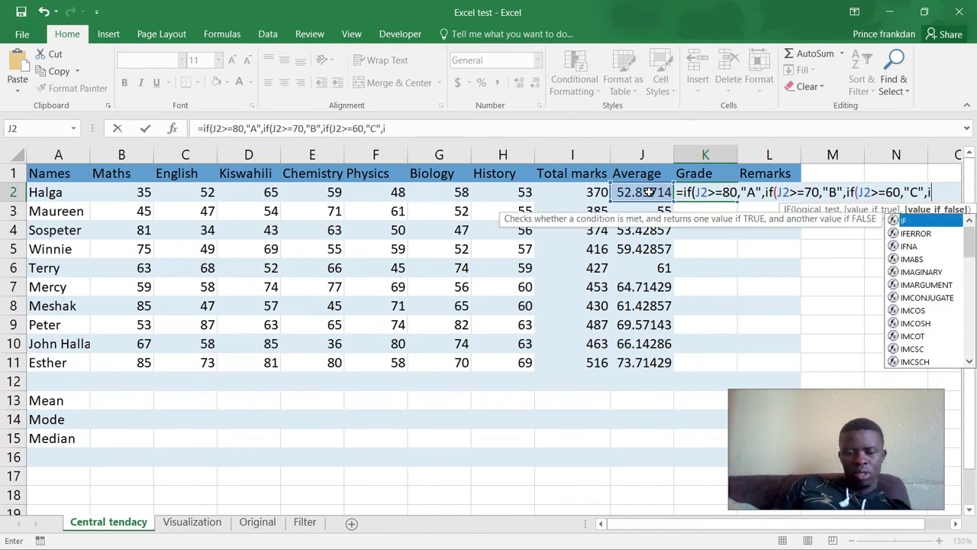
pyautogui.write('(')
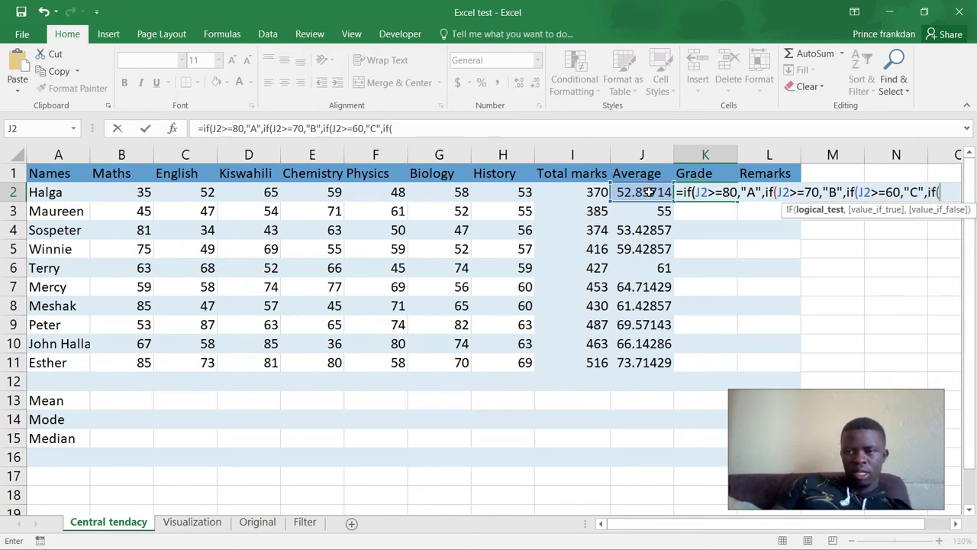
pyautogui.click(647, 192)
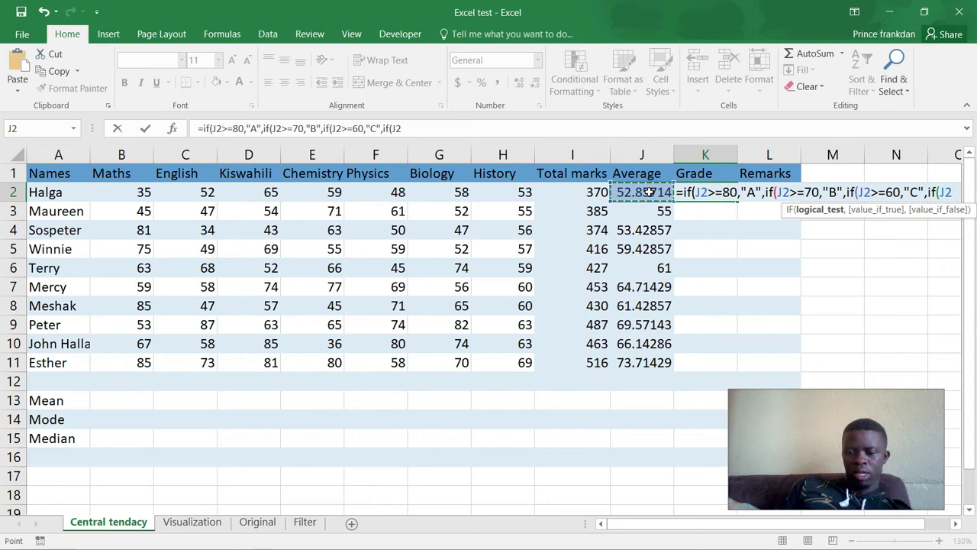
pyautogui.write('>-')
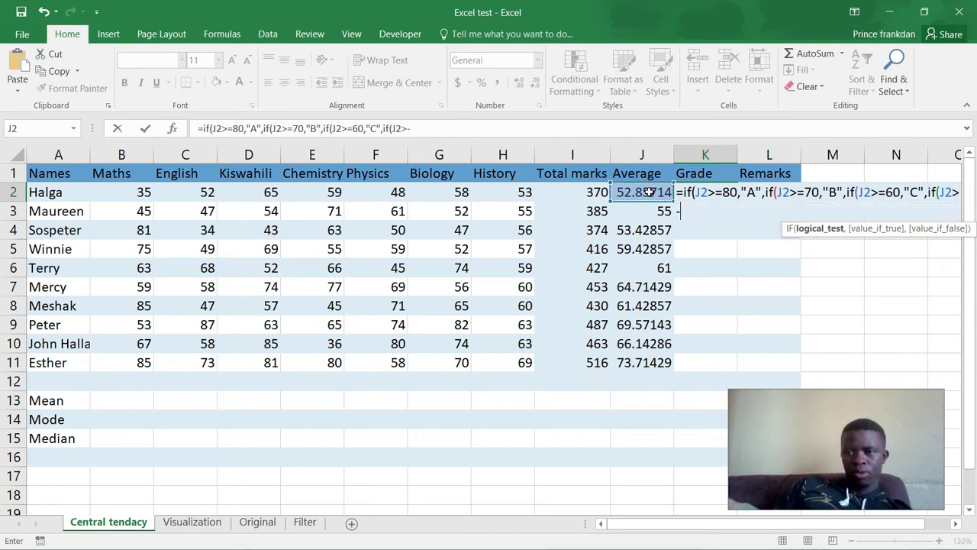
pyautogui.press('BackSpace')
pyautogui.write('=')
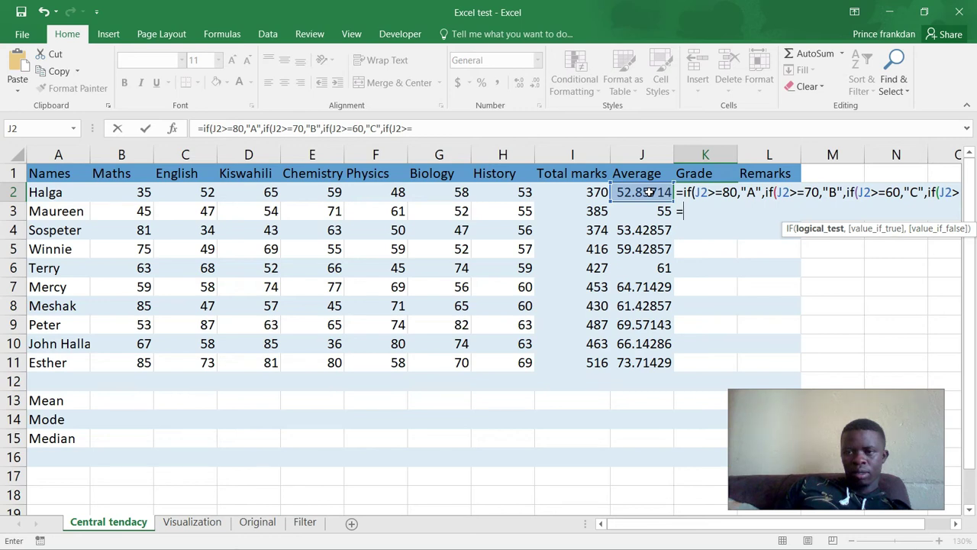
pyautogui.write('50')
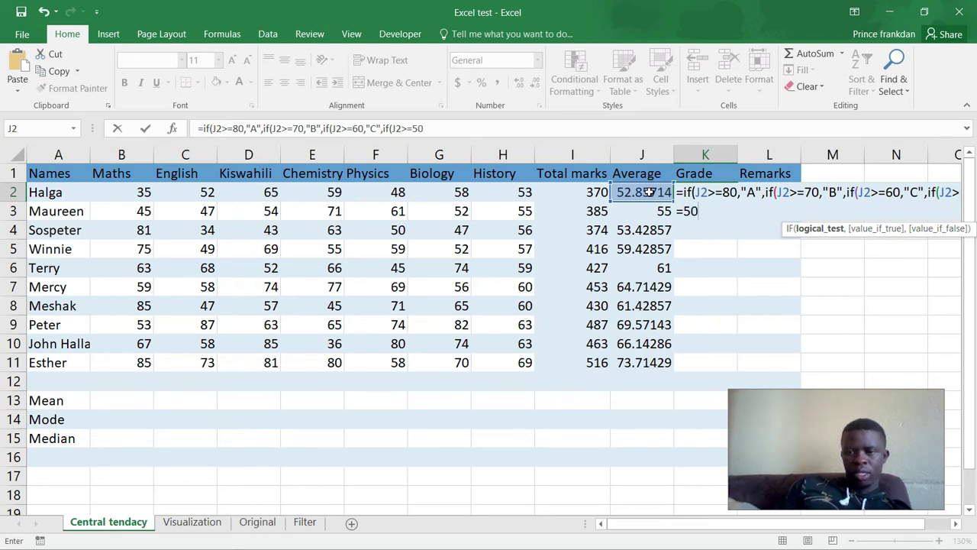
pyautogui.write(',"')
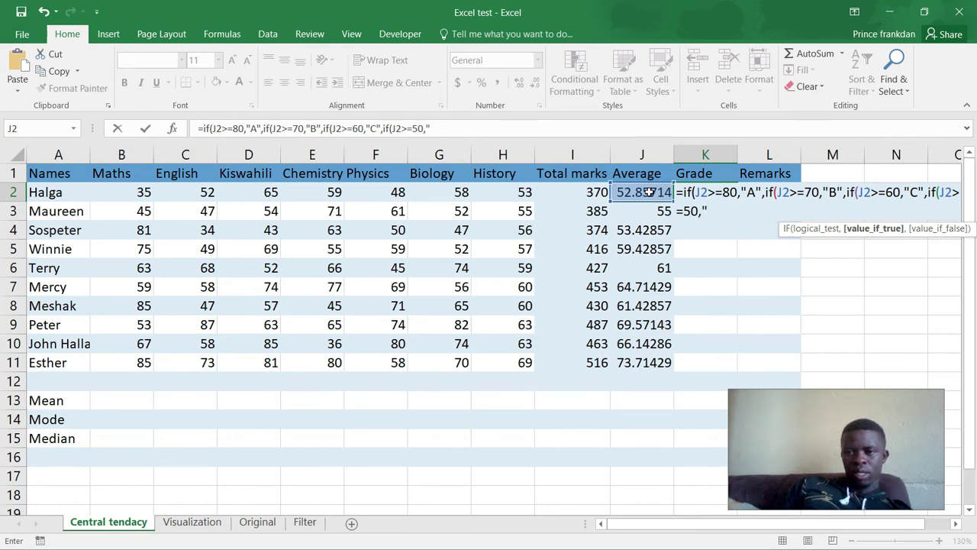
pyautogui.write('D')
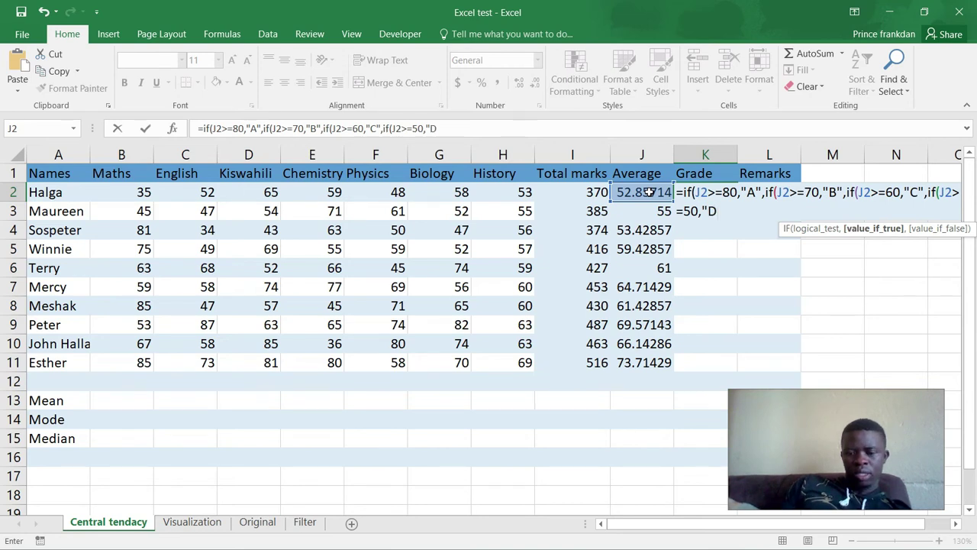
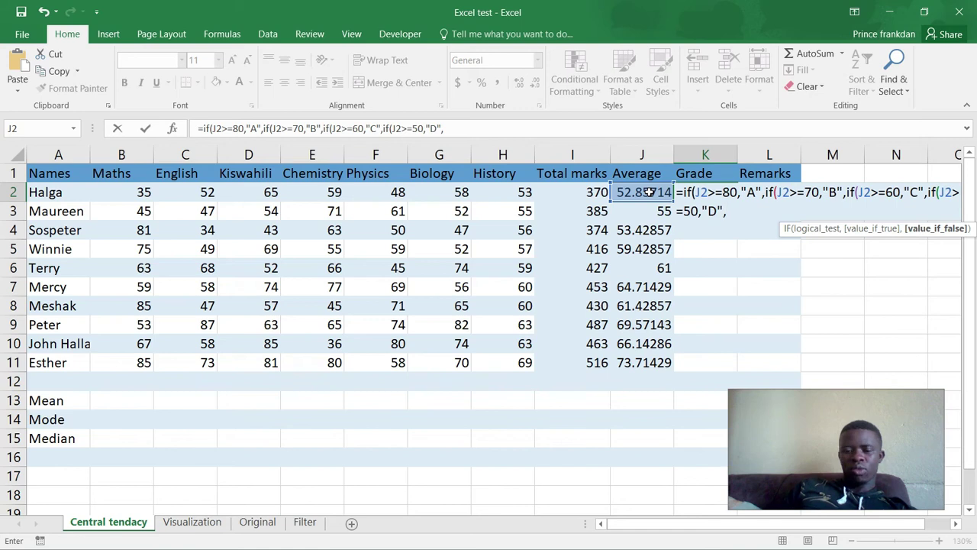
# Try to nest a fifth IF as the value-if-false argument in K2, testing J2<50
pyautogui.write('if')
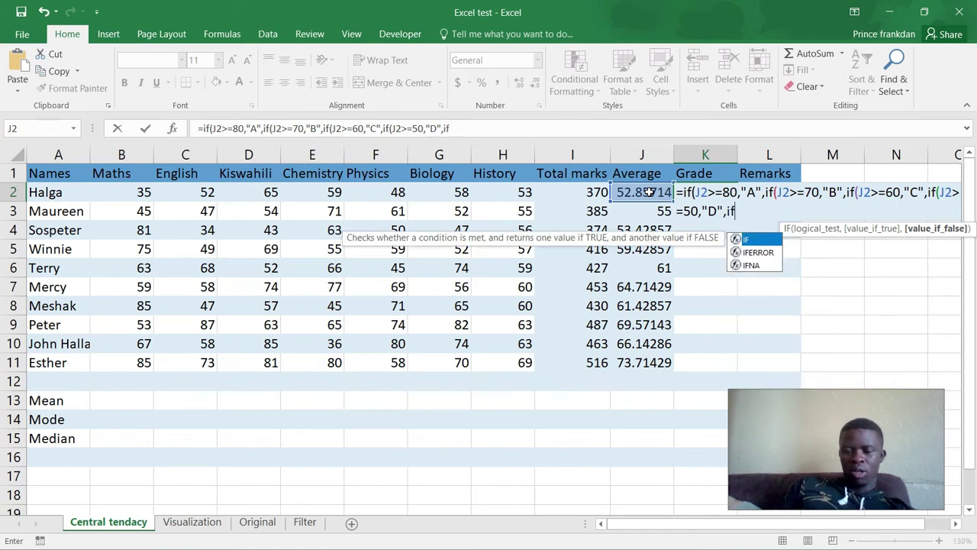
pyautogui.press('Return')
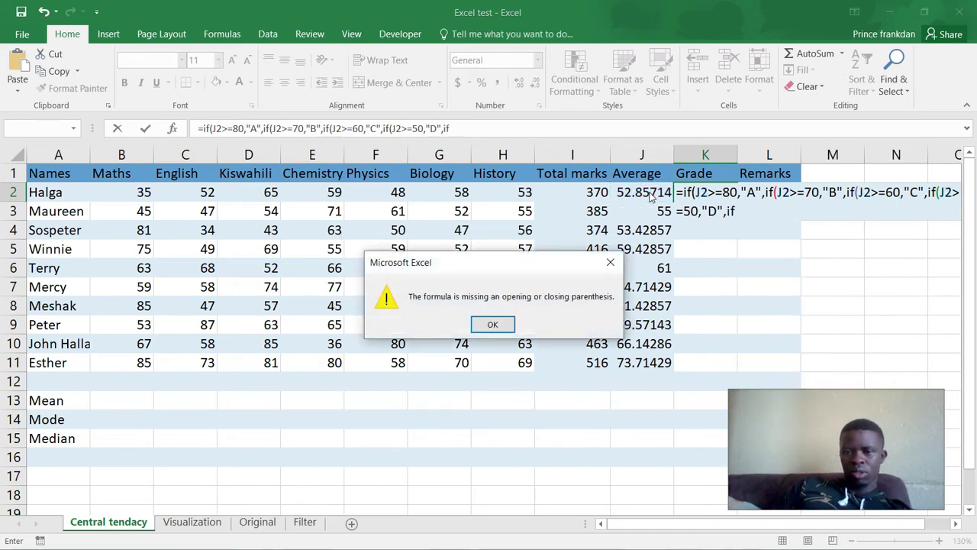
pyautogui.click(611, 263)
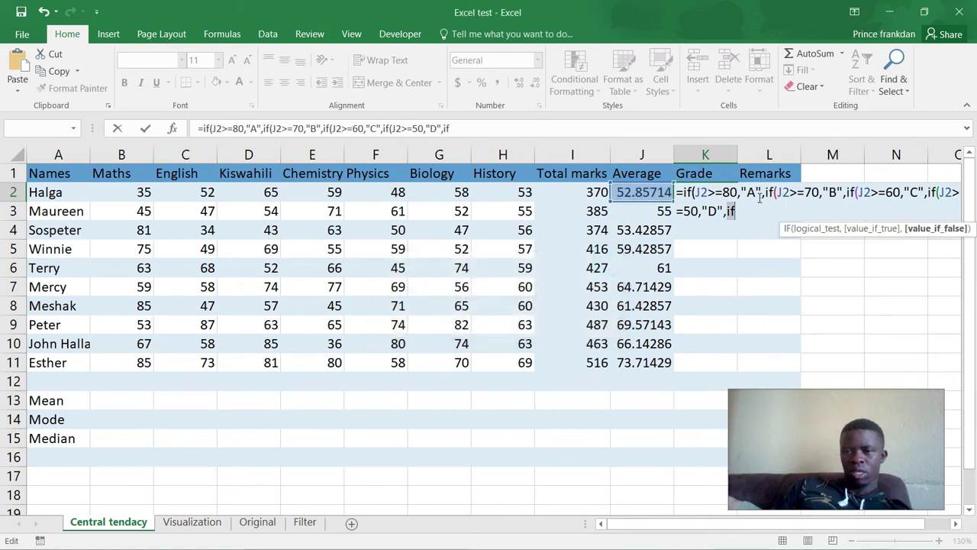
pyautogui.write('(')
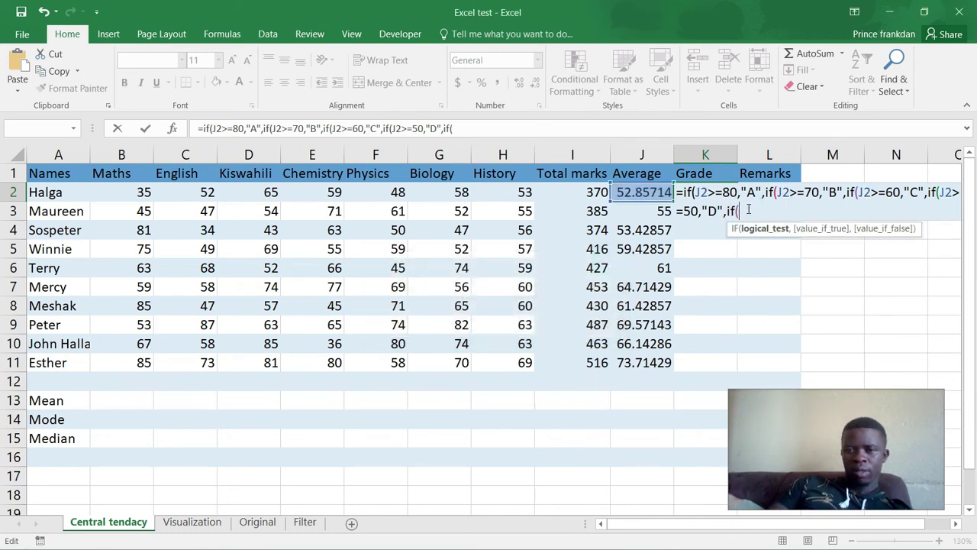
pyautogui.click(655, 194)
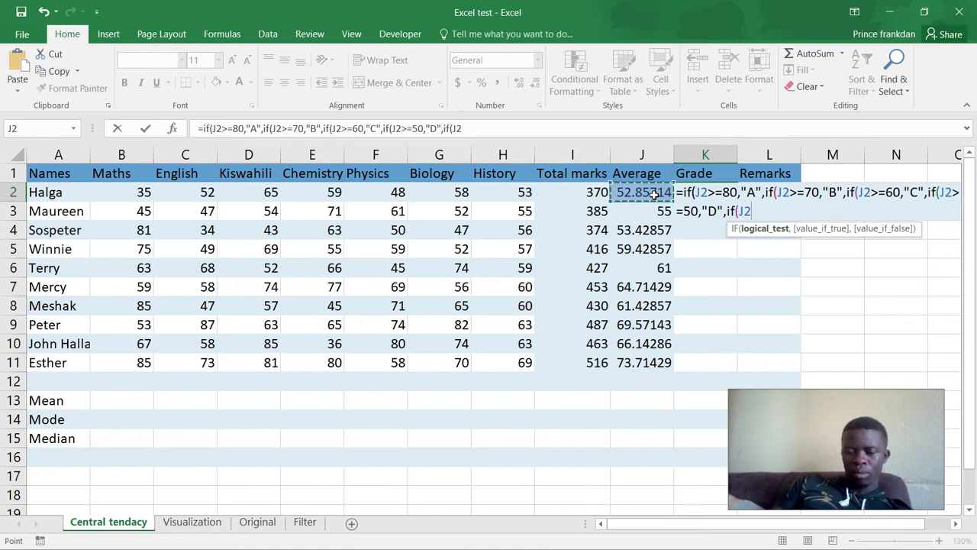
pyautogui.write('>')
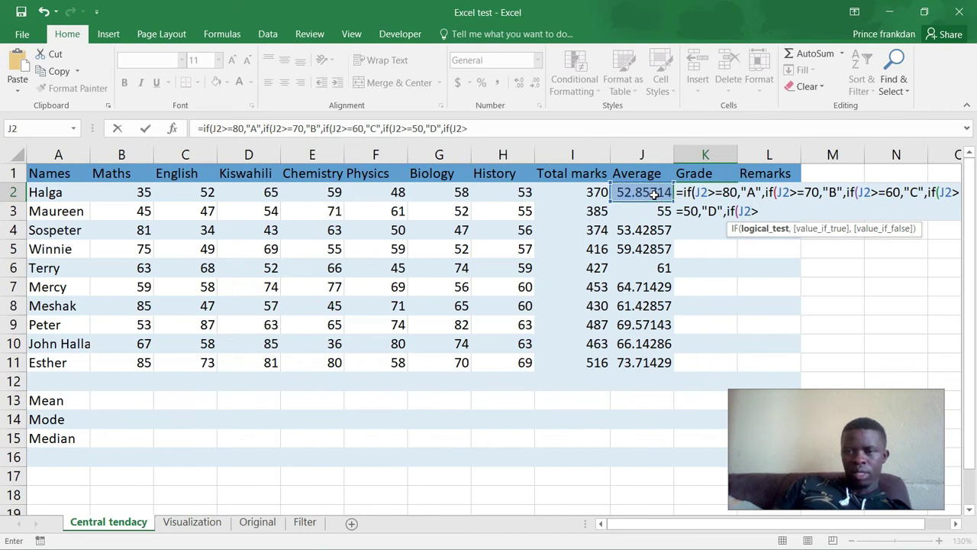
pyautogui.write('=')
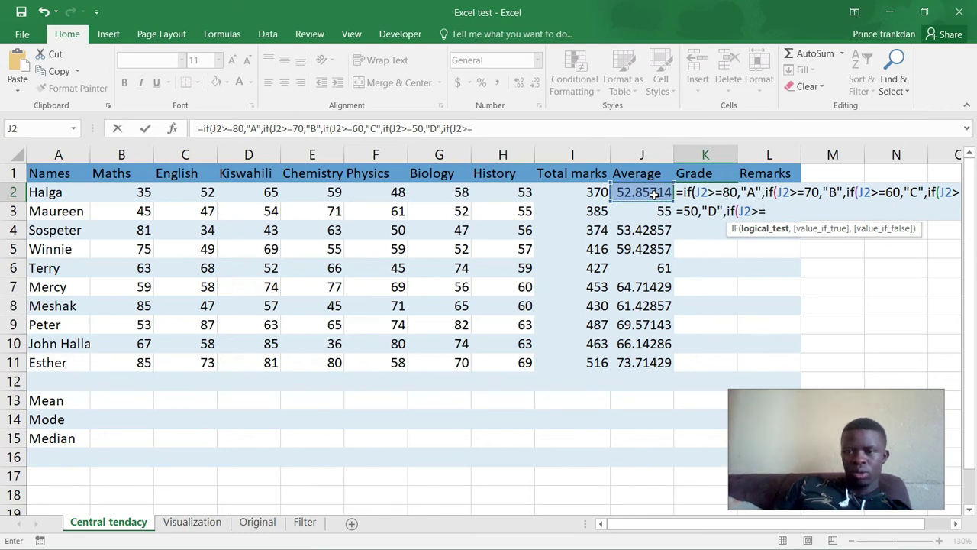
pyautogui.press('BackSpace')
pyautogui.press('BackSpace')
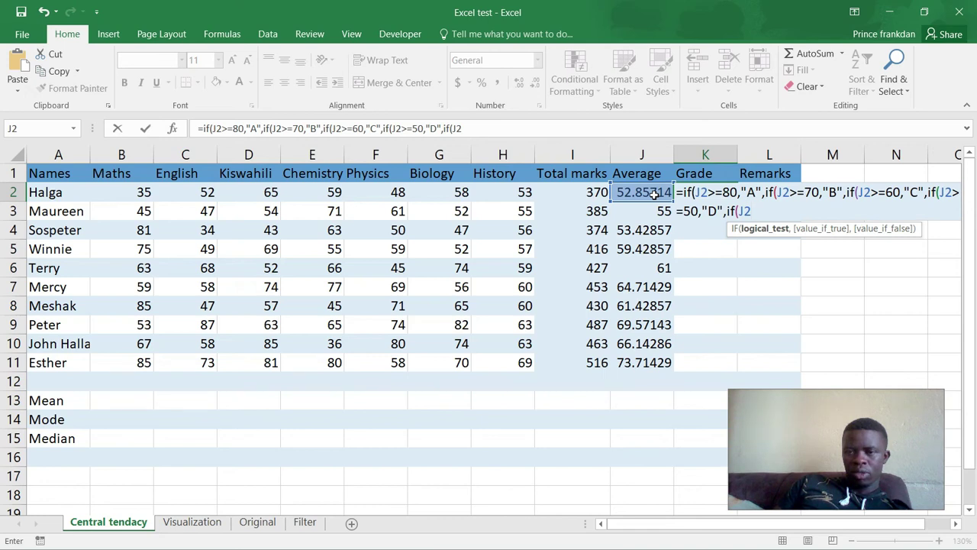
pyautogui.write('<')
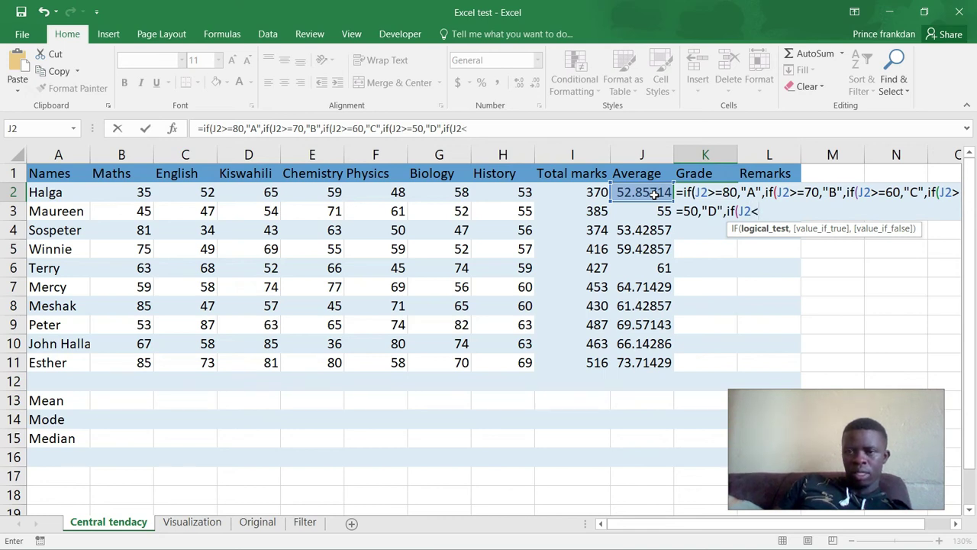
pyautogui.write('5')
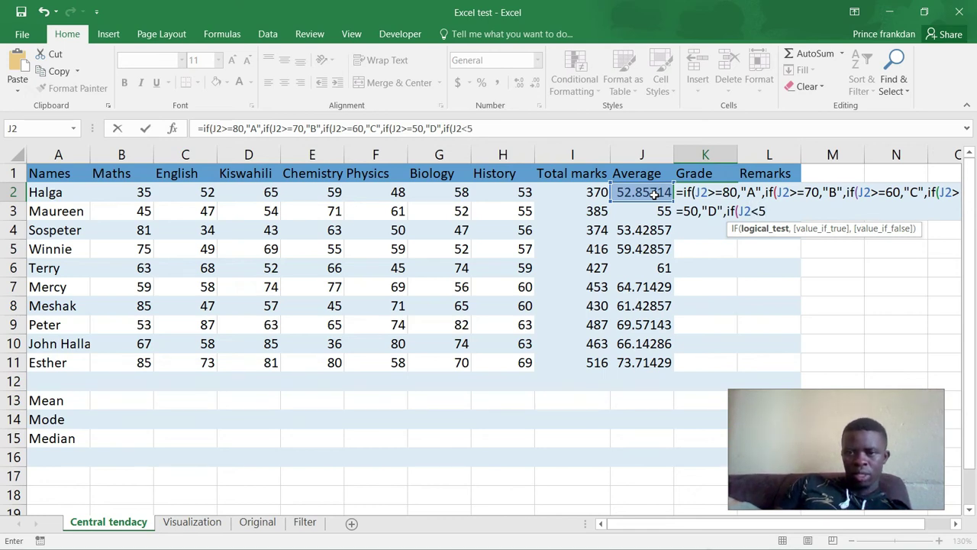
pyautogui.write('0,')
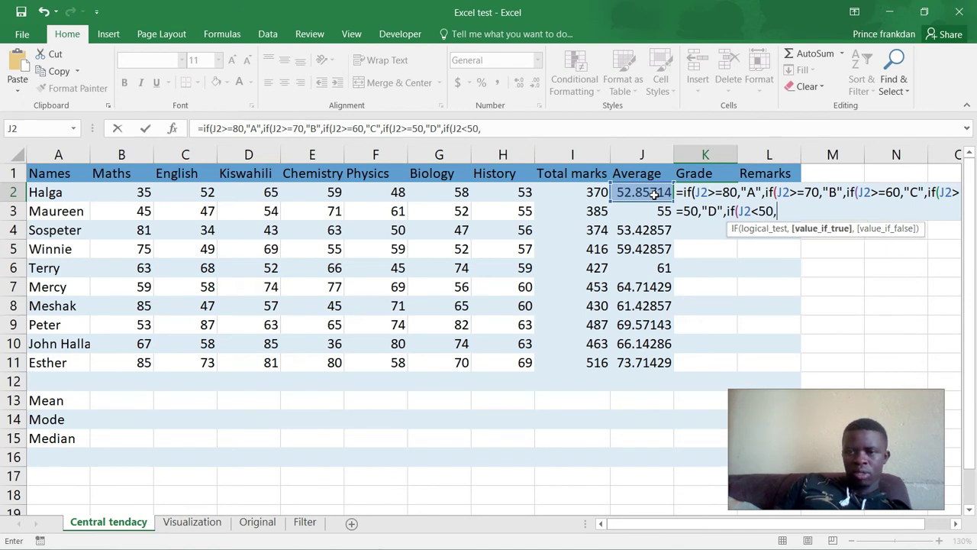
# Add "E" to the K2 formula and remove the fifth IF with its J2<50 test, making "E" the fourth IF's value-if-false
pyautogui.write('"')
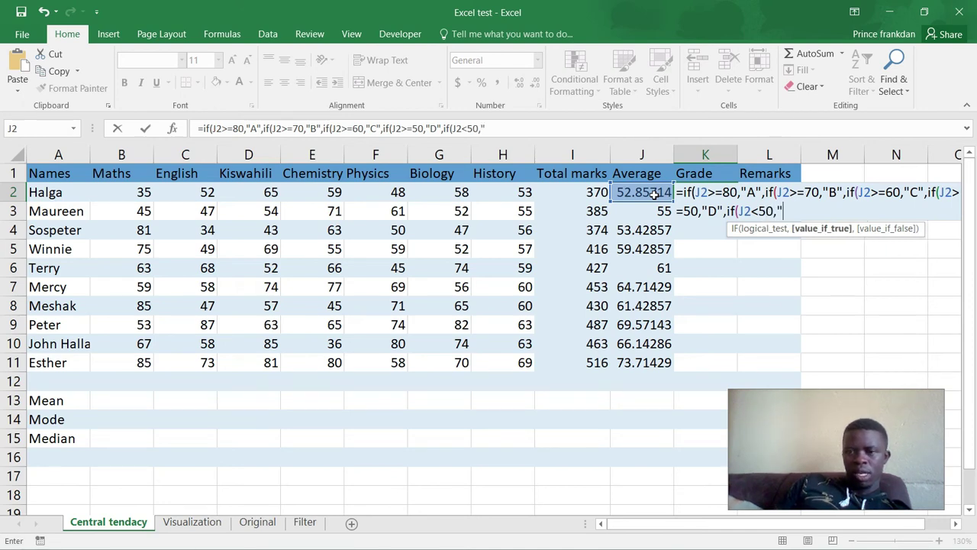
pyautogui.write('E')
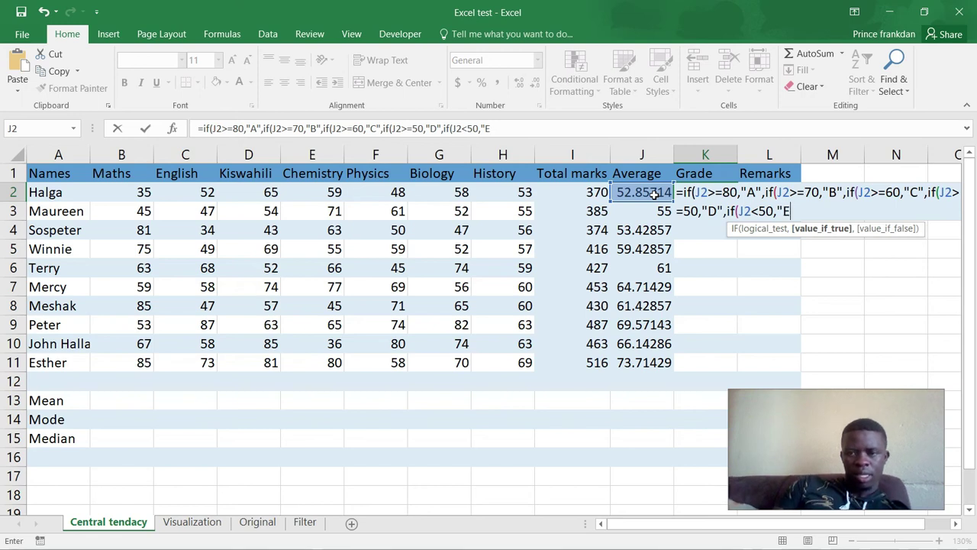
pyautogui.write('"')
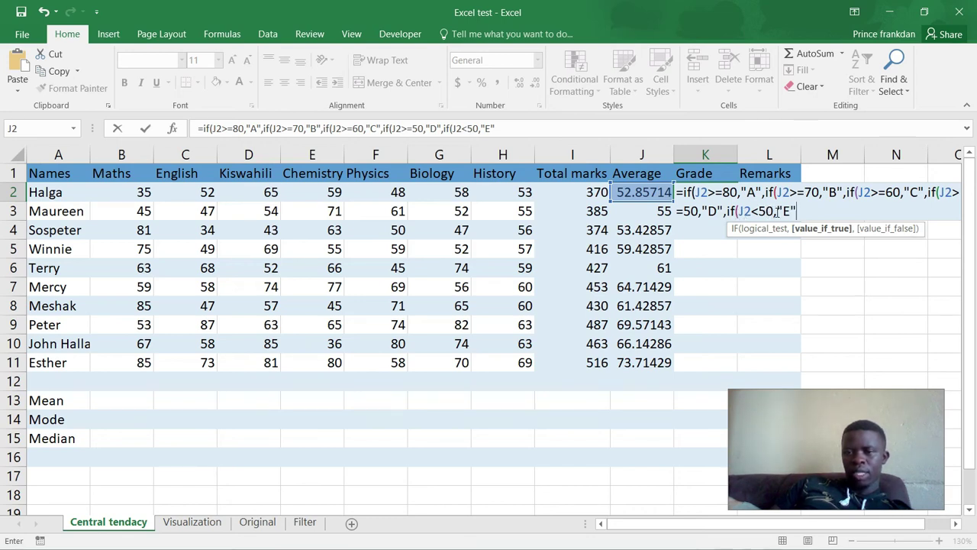
pyautogui.moveTo(777, 212); pyautogui.dragTo(728, 212)
pyautogui.press('BackSpace')
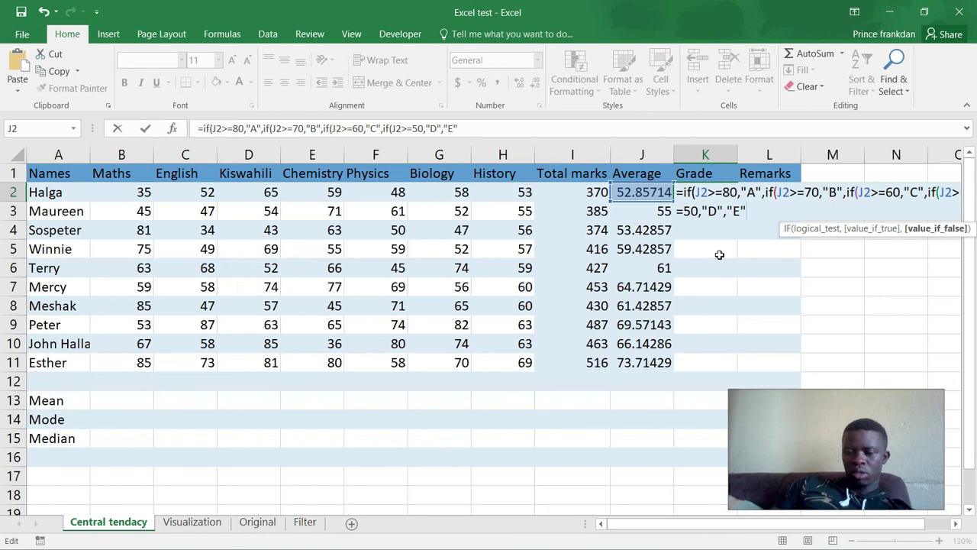
# Close all four nested IF functions in K2 with matching parentheses and enter the formula
pyautogui.write(')))')
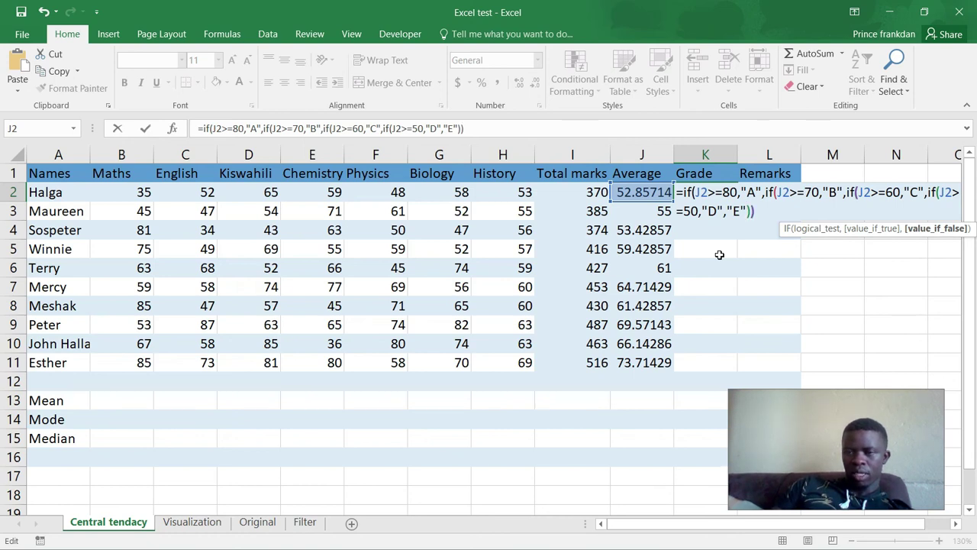
pyautogui.write(')')
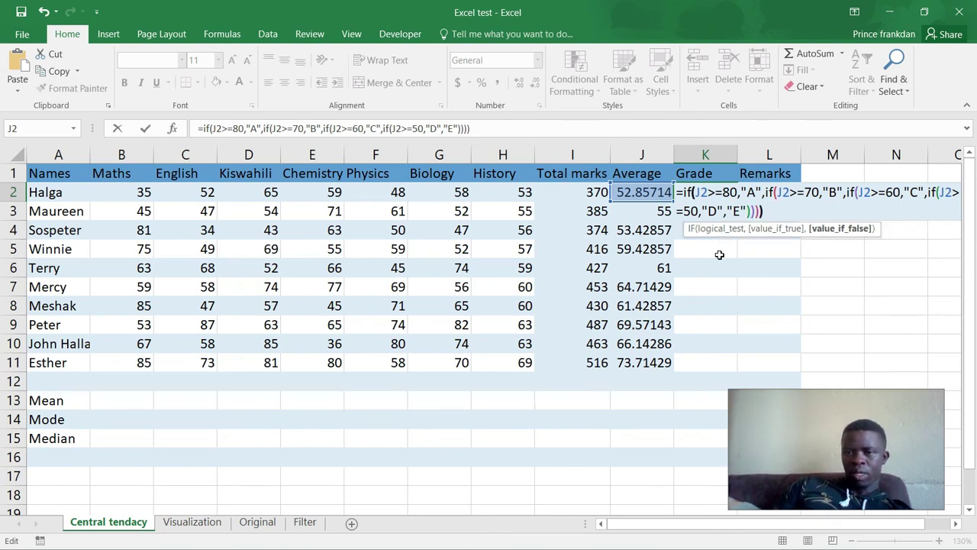
pyautogui.press('Return')
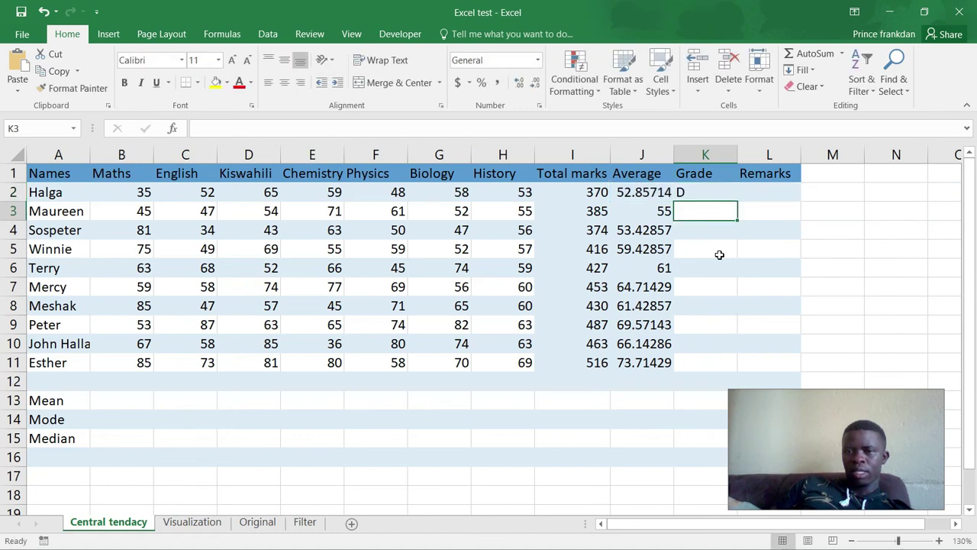
# Check the K2 grade against the average in J2 and fill the grade formula down to K11
pyautogui.click(707, 193)
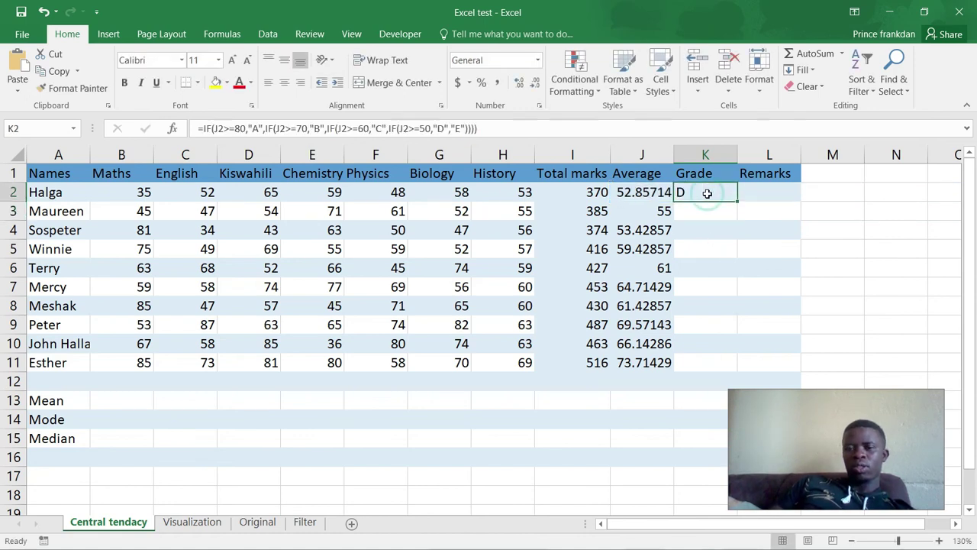
pyautogui.click(649, 192)
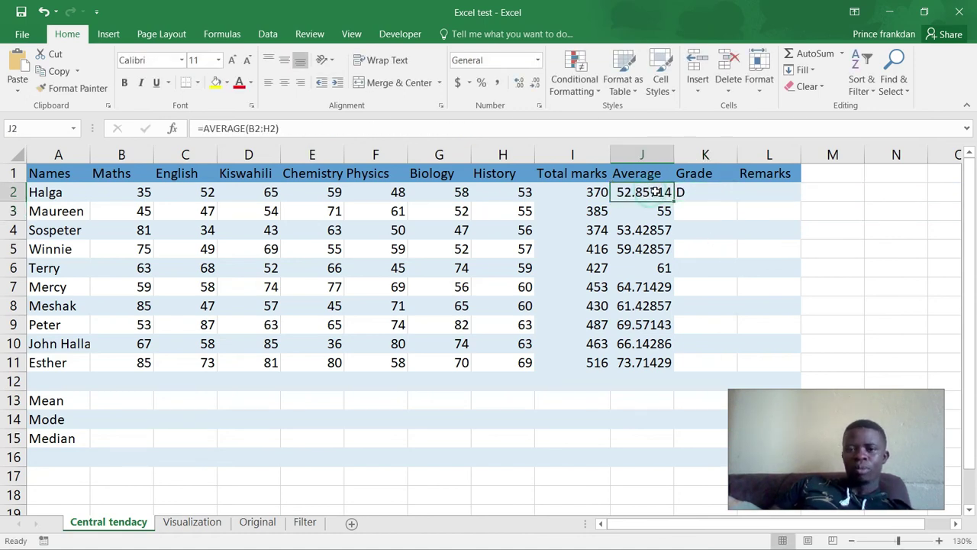
pyautogui.click(694, 191)
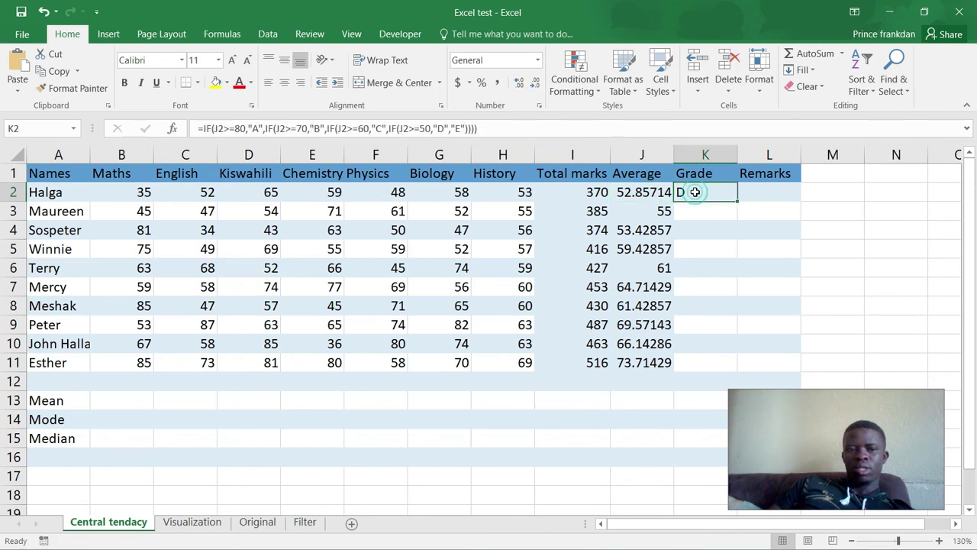
pyautogui.doubleClick(738, 200)
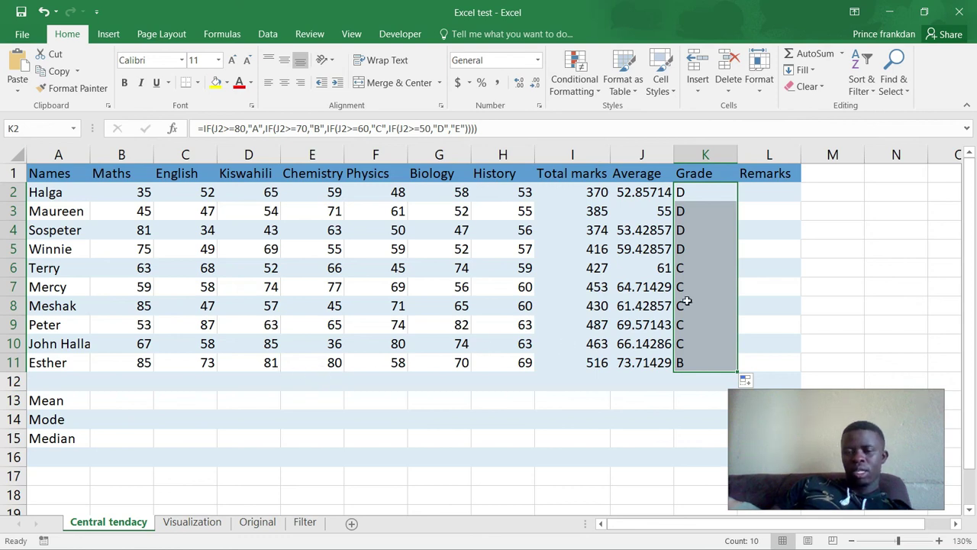
# Overwrite the average in J6 with 81 and check the grade formula in K6
pyautogui.click(656, 271)
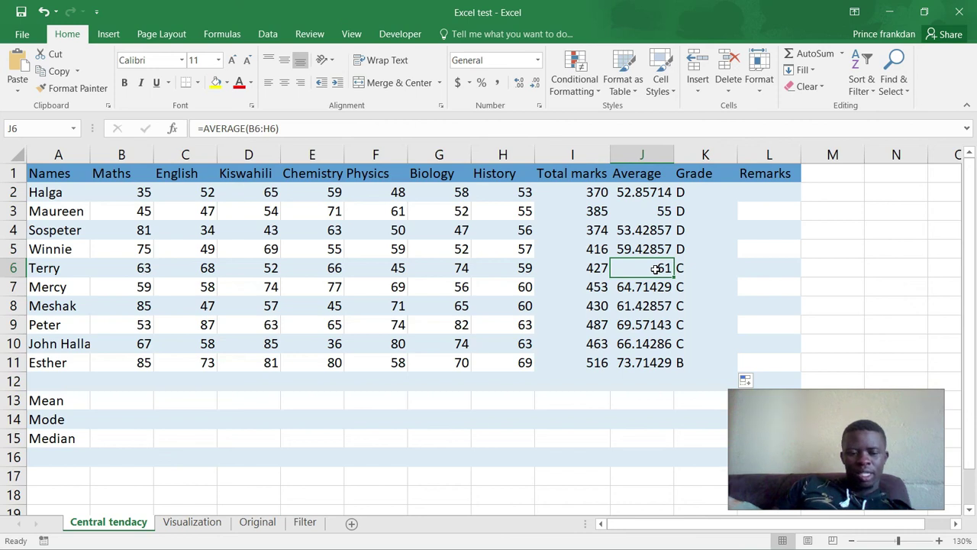
pyautogui.write('81')
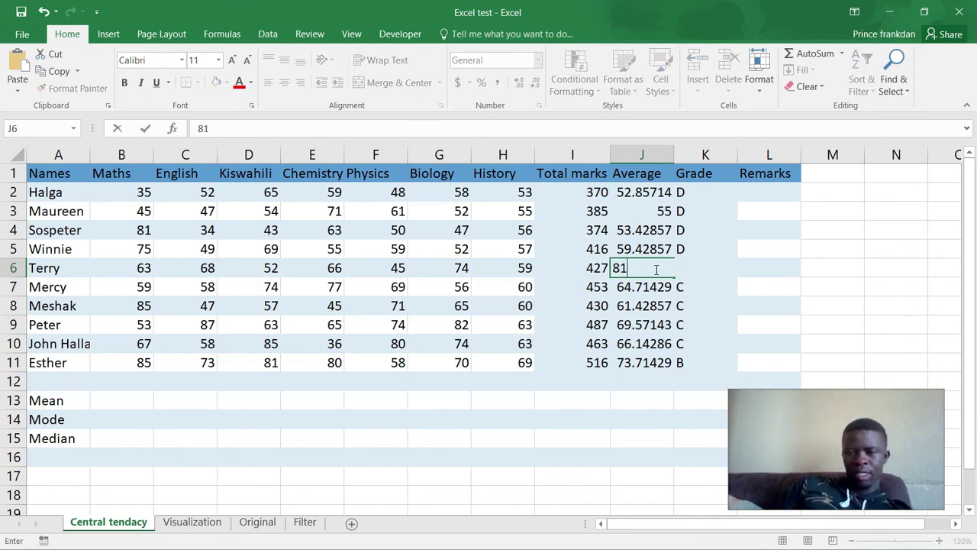
pyautogui.press('Return')
pyautogui.click(694, 268)
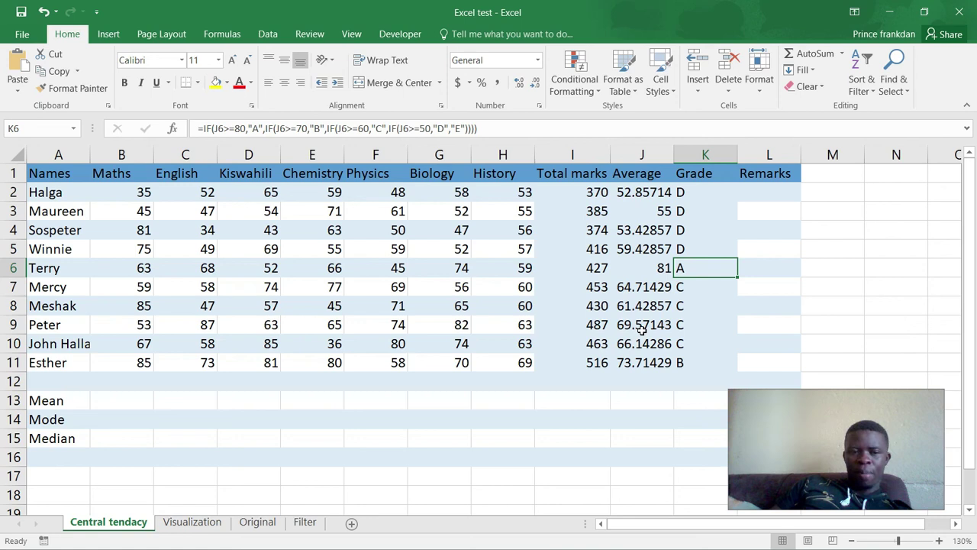
# Overwrite the average in J9 with 49 to test the grade formula on a mark below 50
pyautogui.click(642, 328)
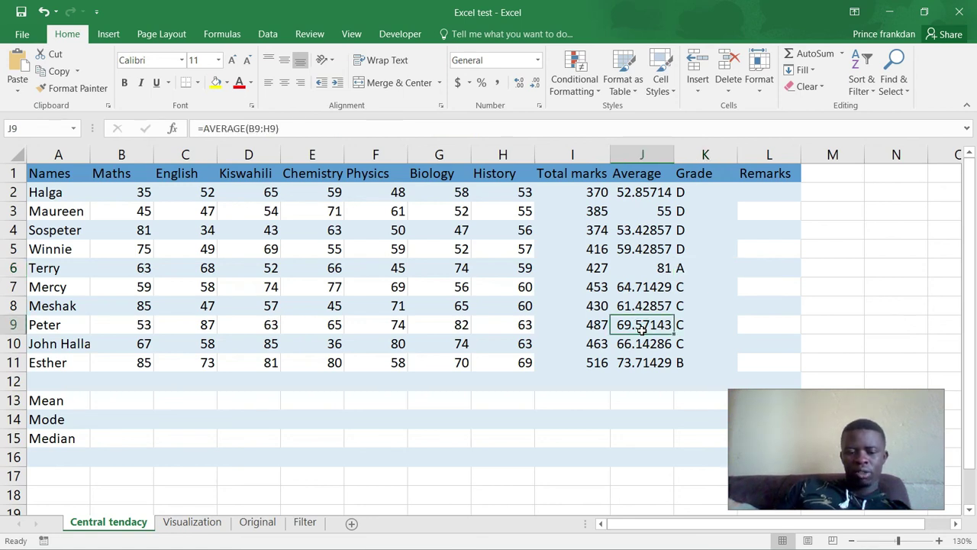
pyautogui.doubleClick(642, 329)
pyautogui.press('Escape')
pyautogui.write('49')
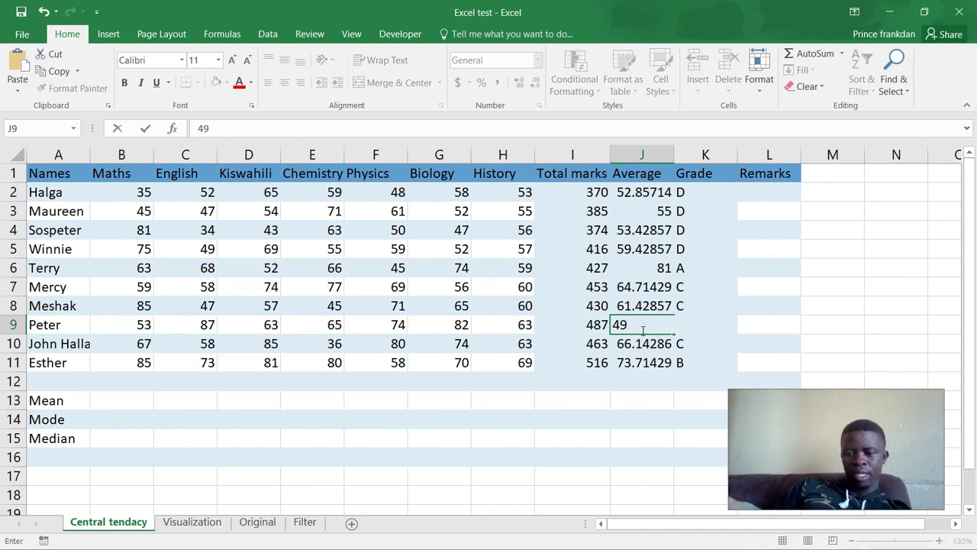
pyautogui.press('Return')
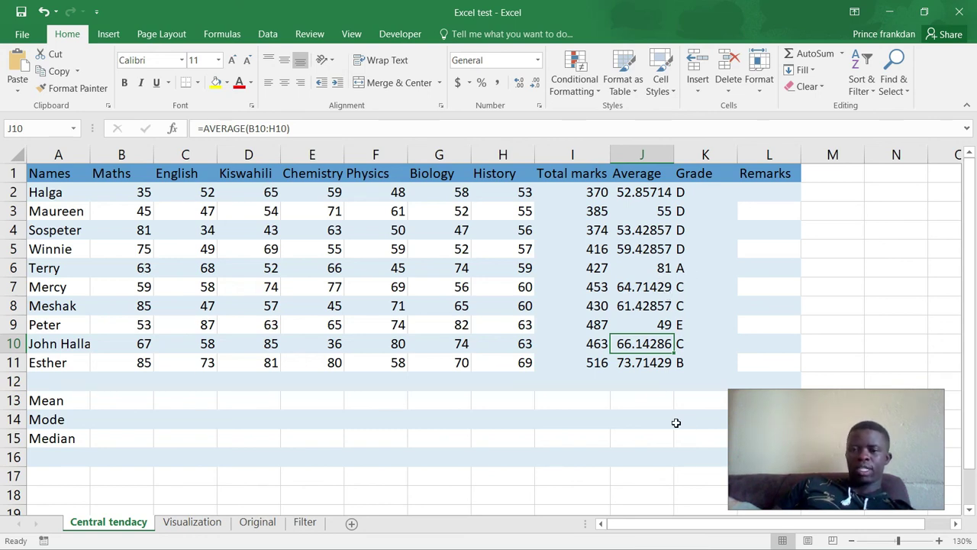
pyautogui.click(660, 402)
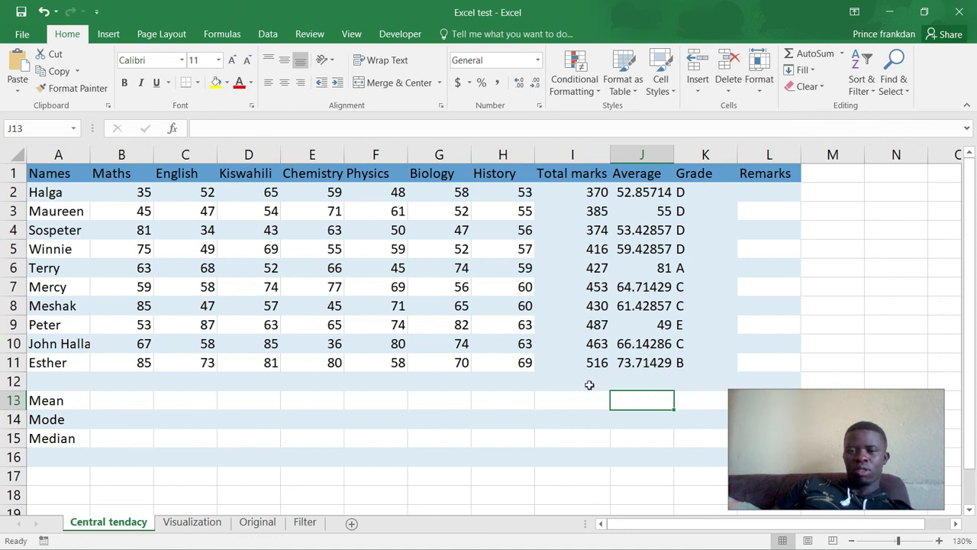
pyautogui.click(569, 397)
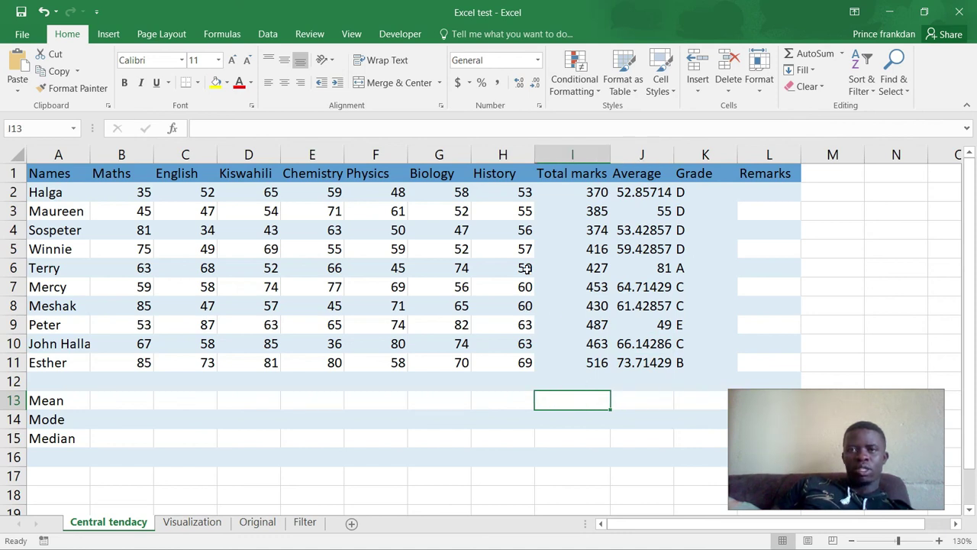